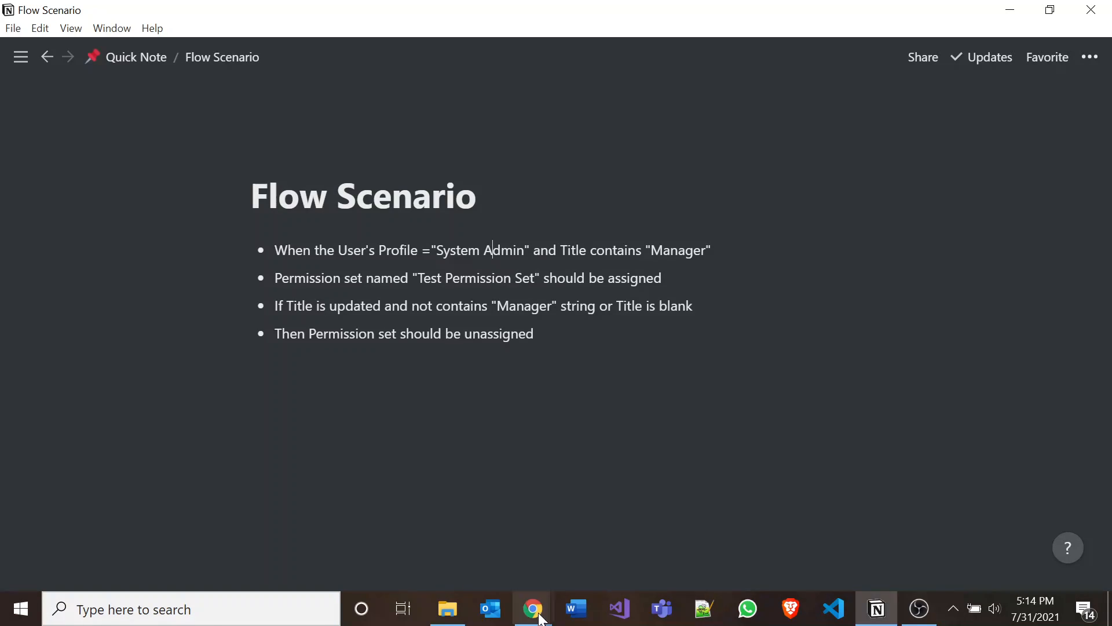
Switch to Flow Builder in Chrome and examine the Start element of the Assigned and Unassigned Permission Set flow.
mouse_move(534, 607)
left_click(472, 553)
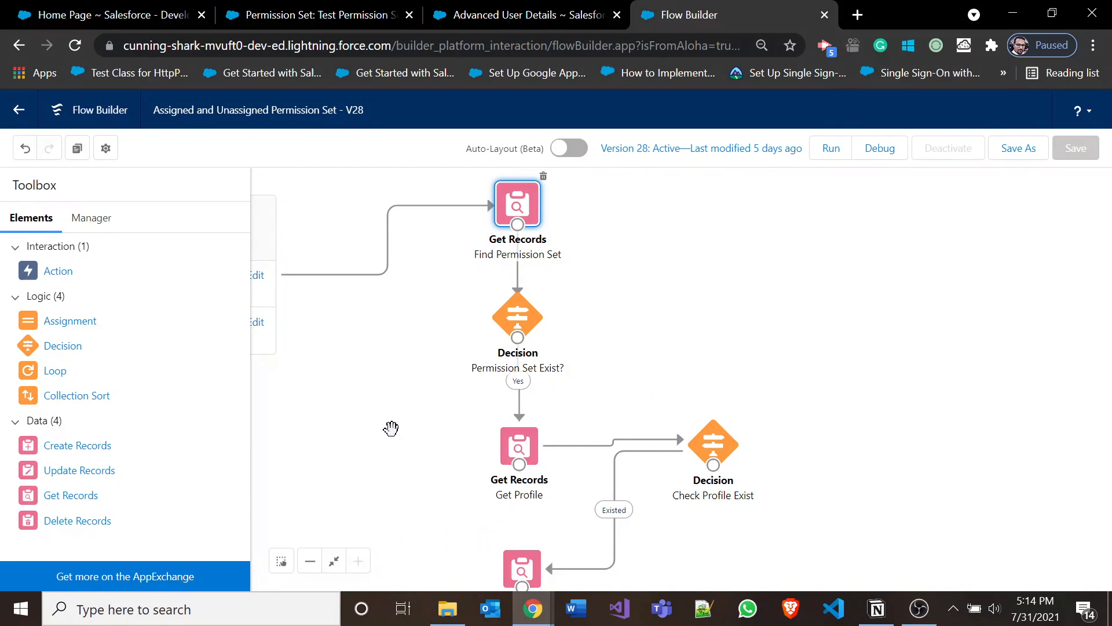
left_click_drag(389, 426, 659, 436)
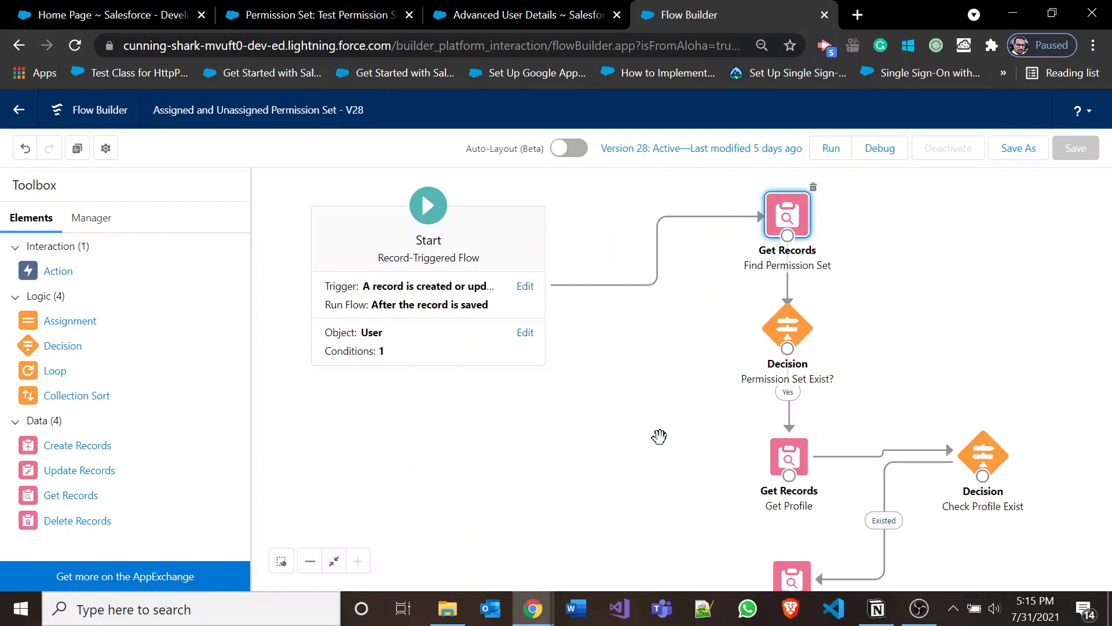
left_click_drag(682, 484, 441, 485)
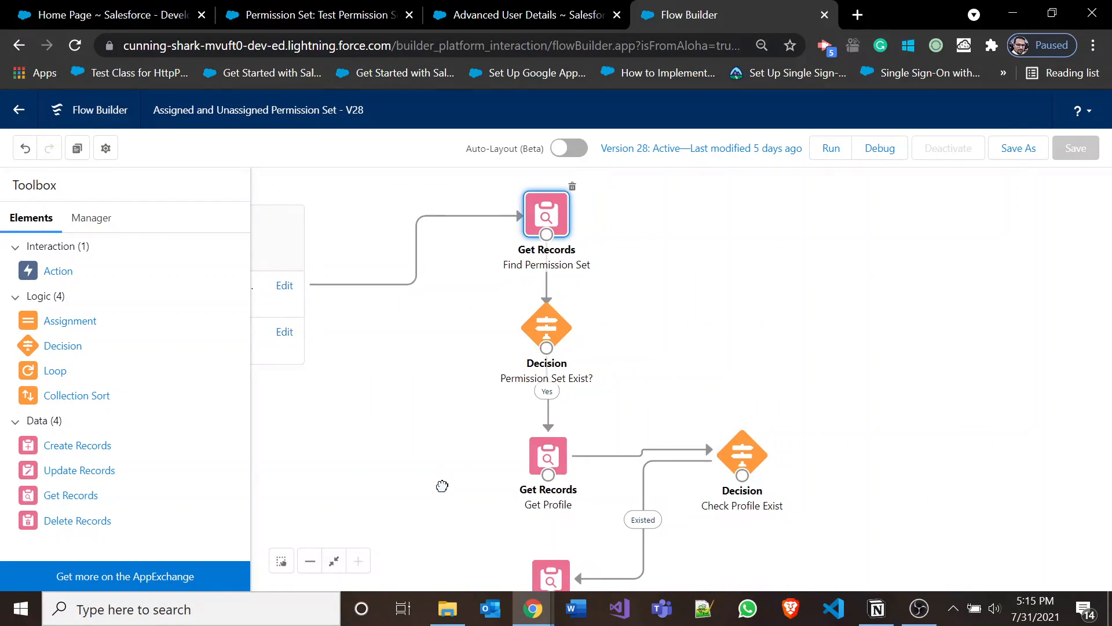
left_click(904, 290)
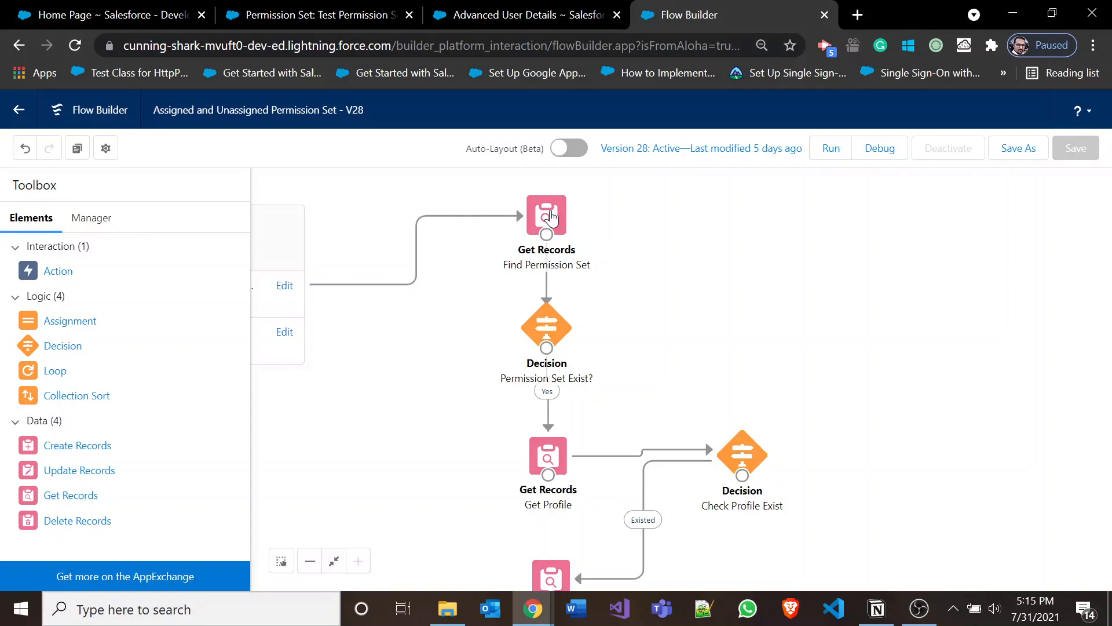
Review the object, filter conditions and record storage settings of the Find Permission Set element, leaving without changes.
double_click(551, 216)
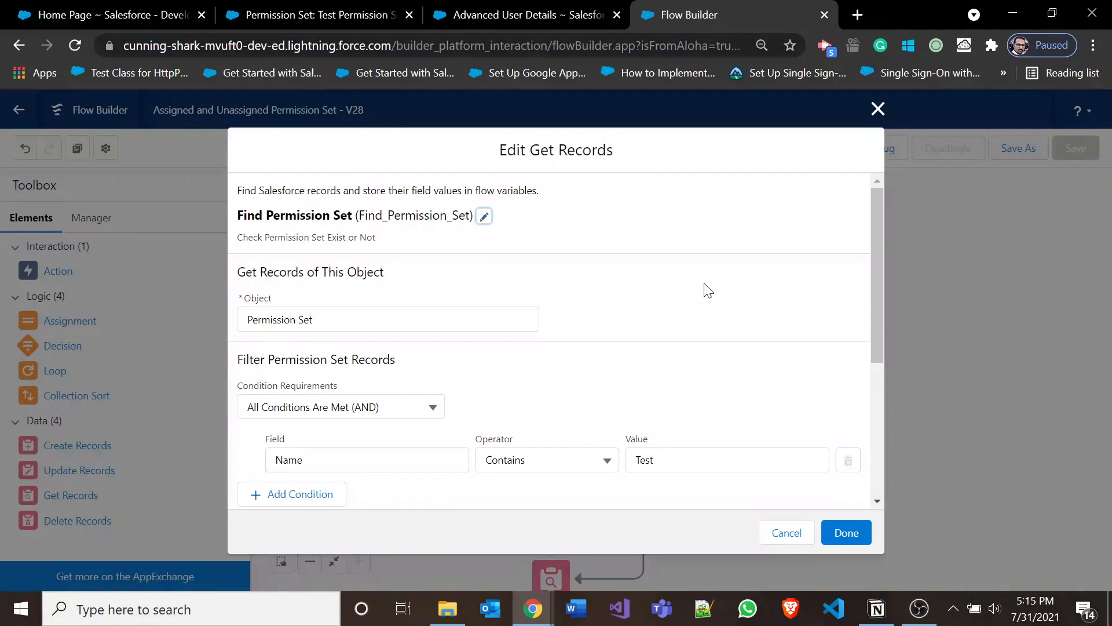
left_click_drag(877, 242, 881, 288)
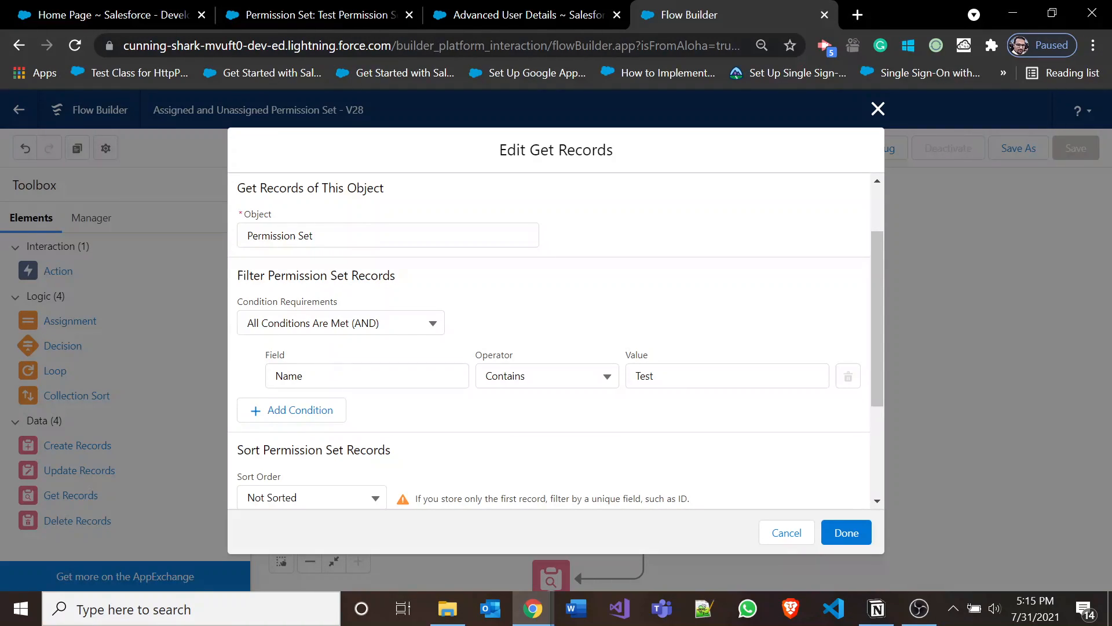
left_click_drag(873, 322, 878, 434)
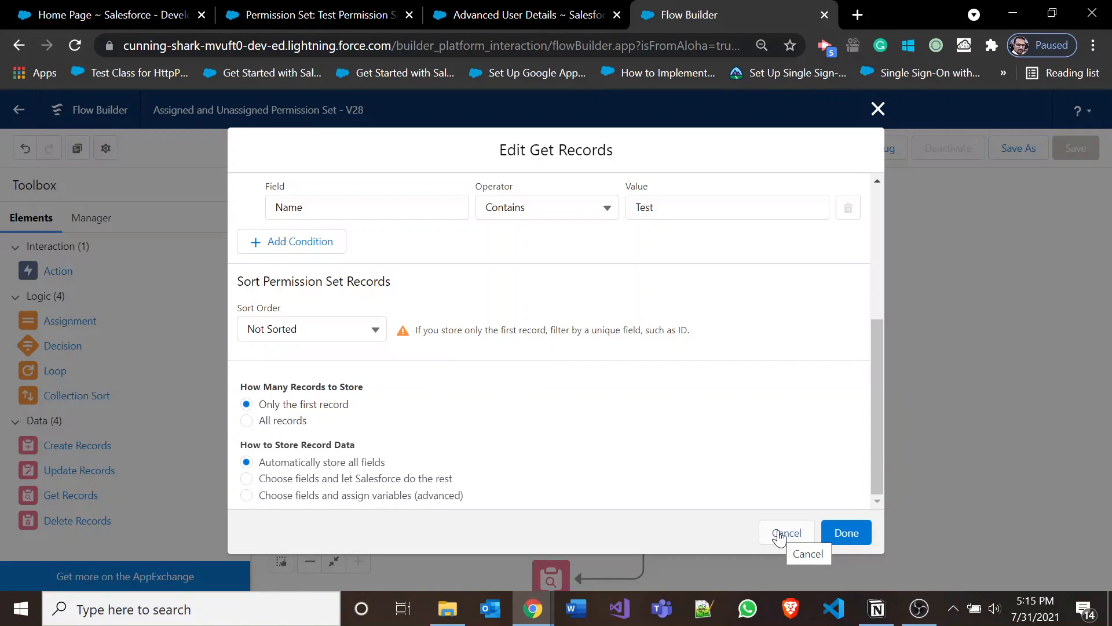
left_click_drag(881, 435, 888, 364)
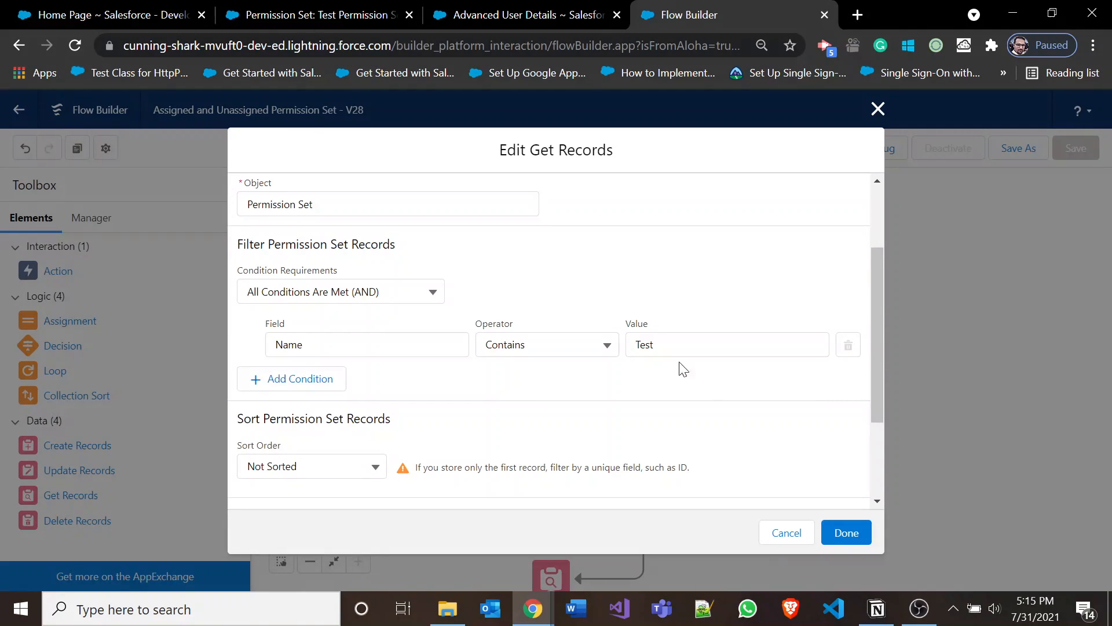
left_click(789, 535)
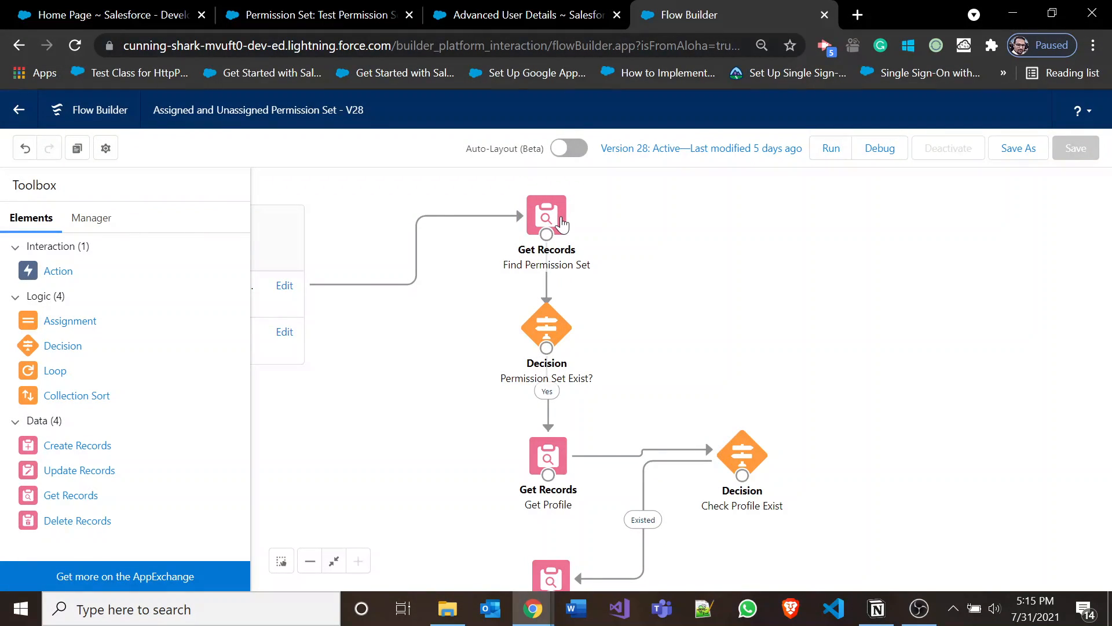
Examine the Yes outcome's conditions in the Permission Set Exist? decision and close it without changes.
left_click_drag(769, 350, 804, 263)
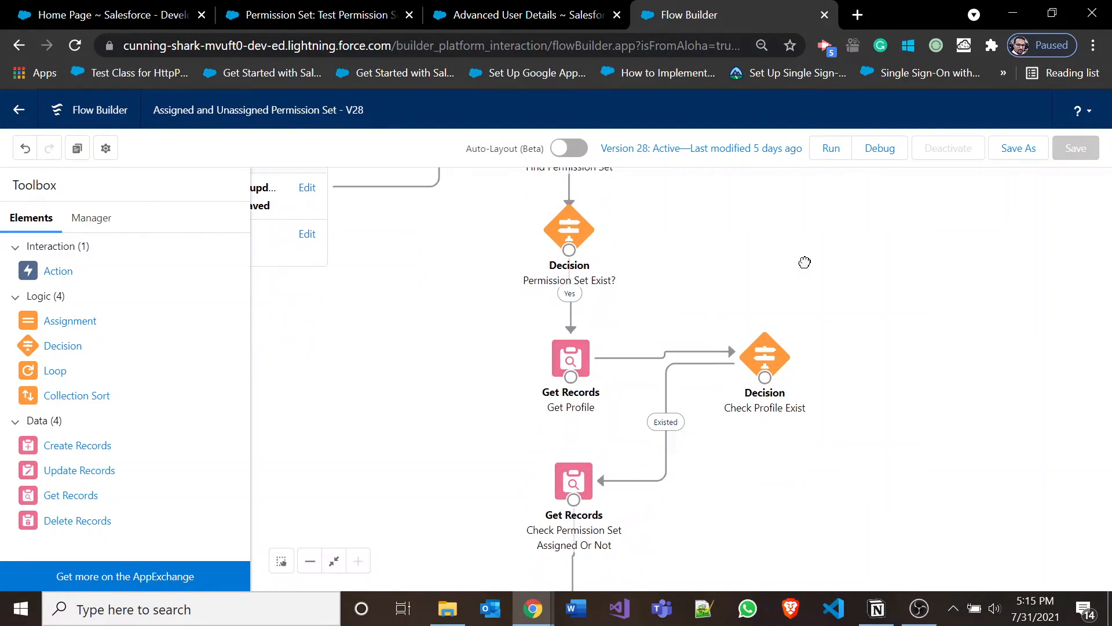
double_click(573, 231)
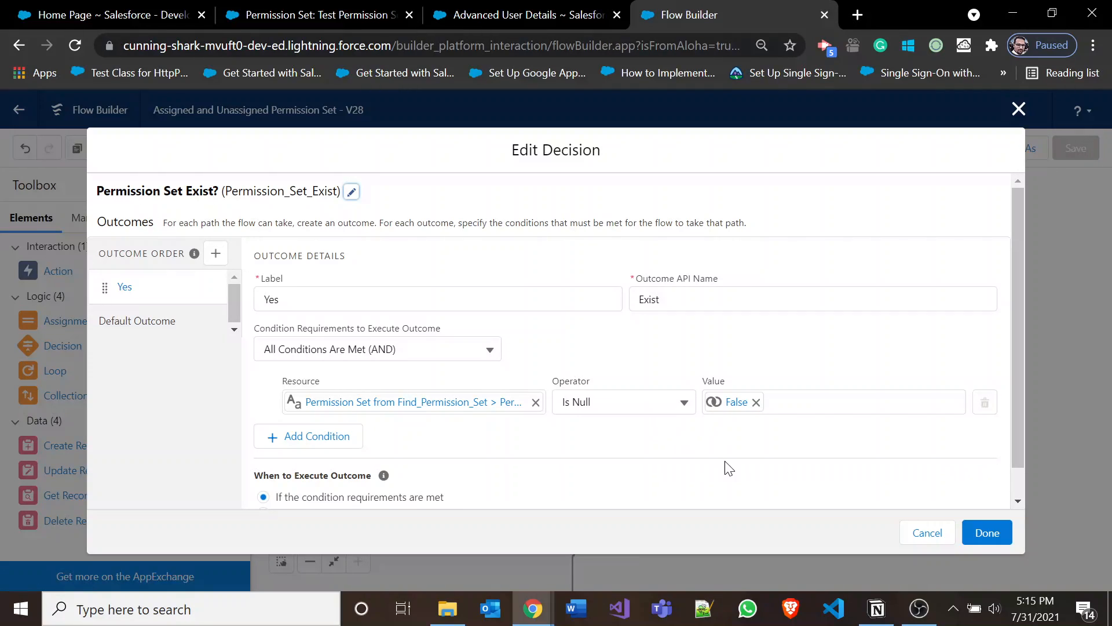
scroll(727, 458, "down", 1)
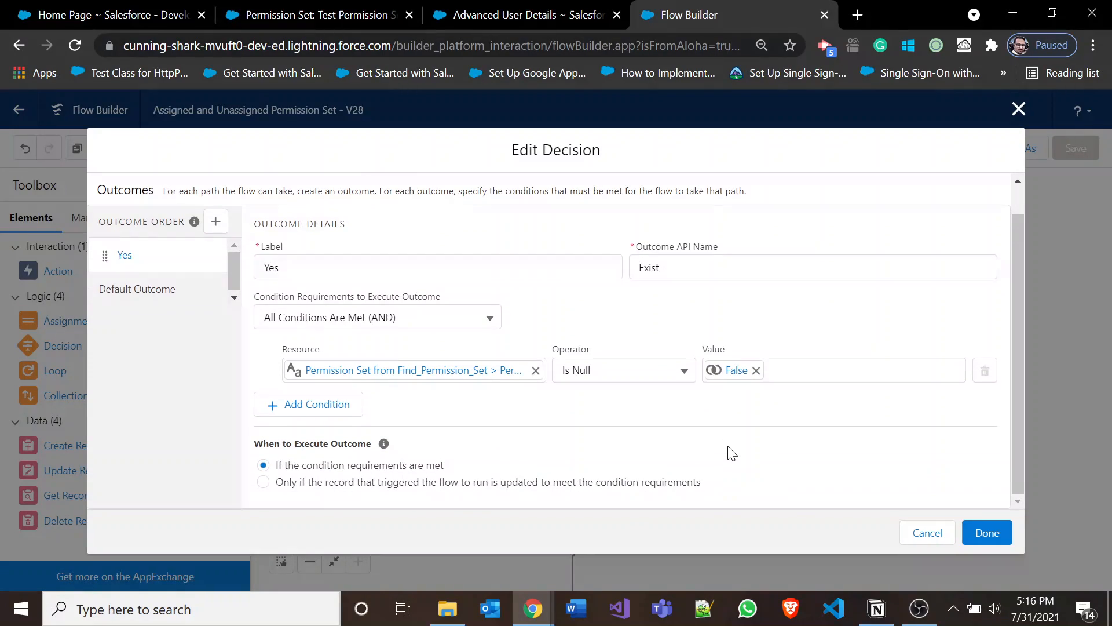
left_click(925, 536)
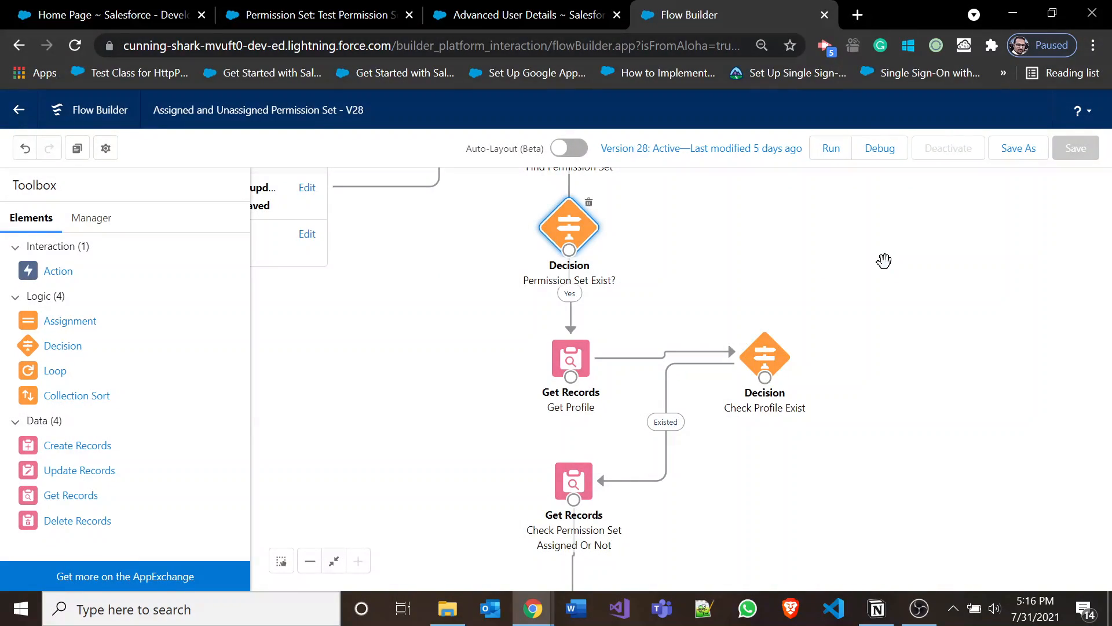
Review the profile filter, sorting and record storage settings of the Get Profile element, leaving without changes.
left_click_drag(944, 373, 952, 322)
left_click(842, 201)
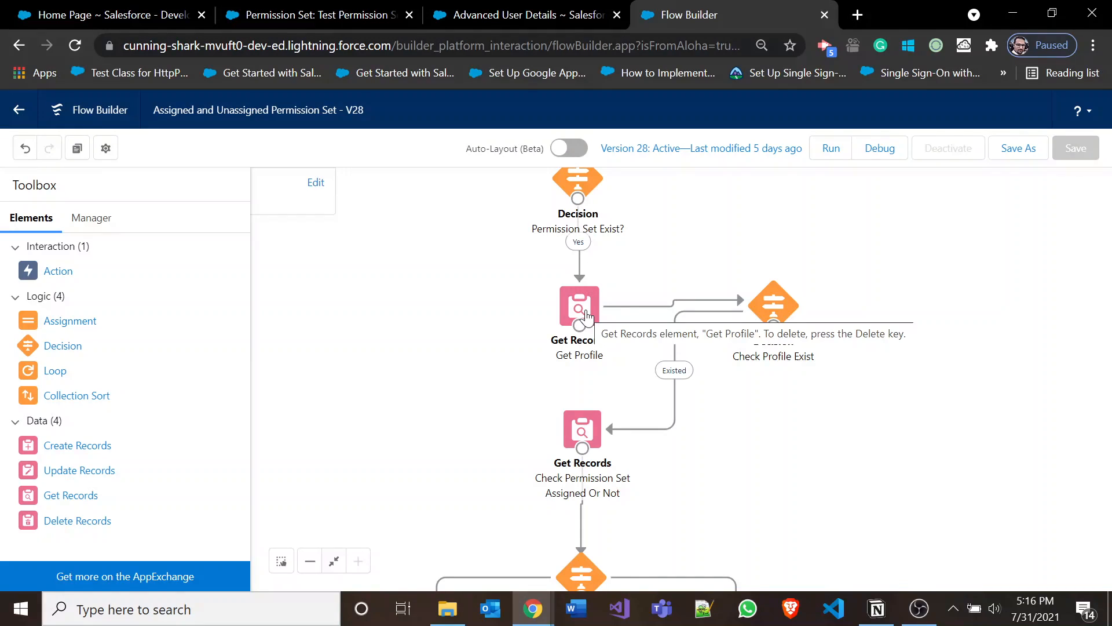
double_click(585, 311)
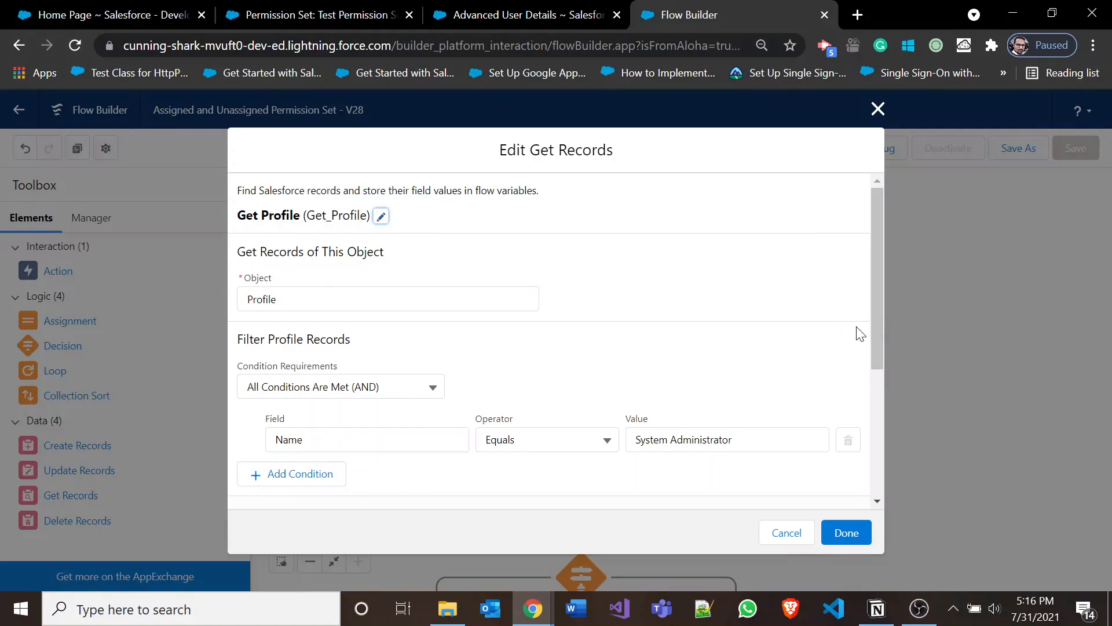
scroll(849, 348, "down", 2)
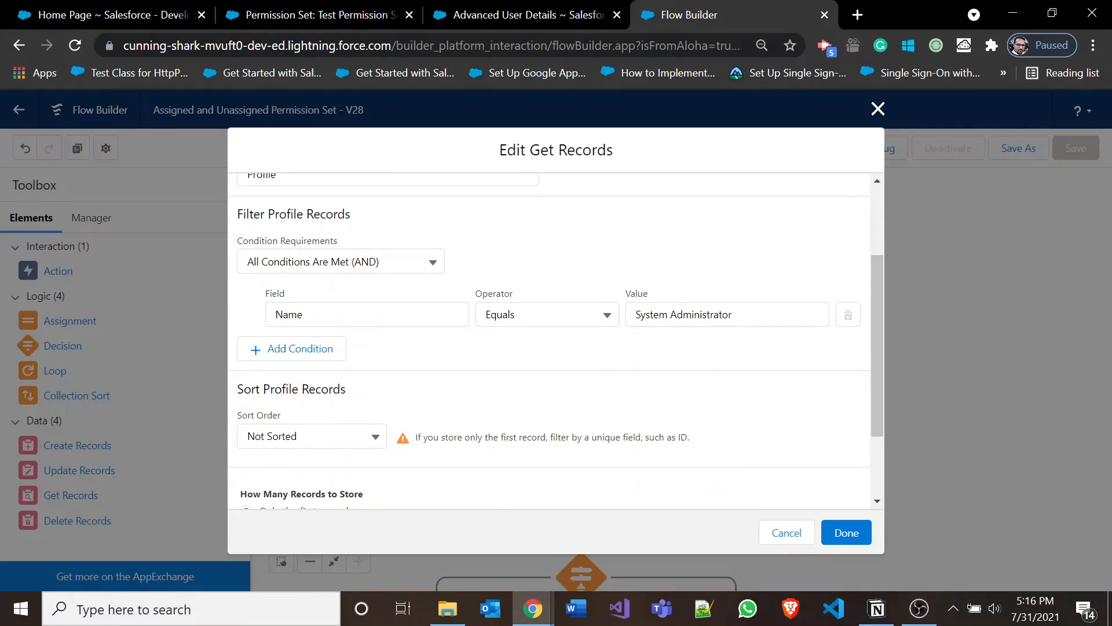
scroll(879, 406, "down", 2)
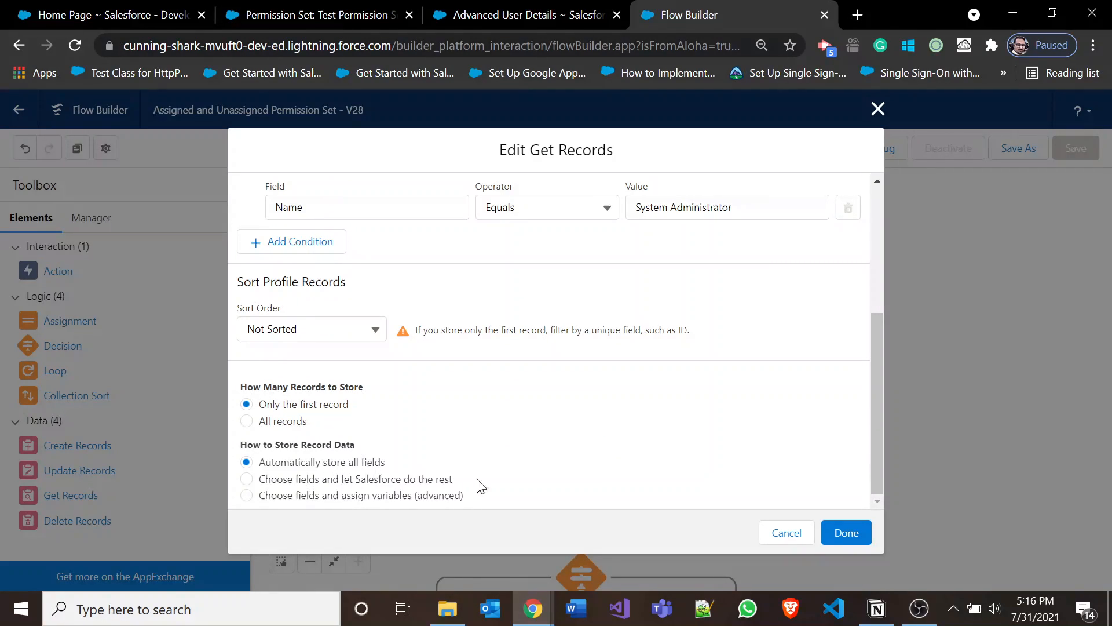
left_click(788, 534)
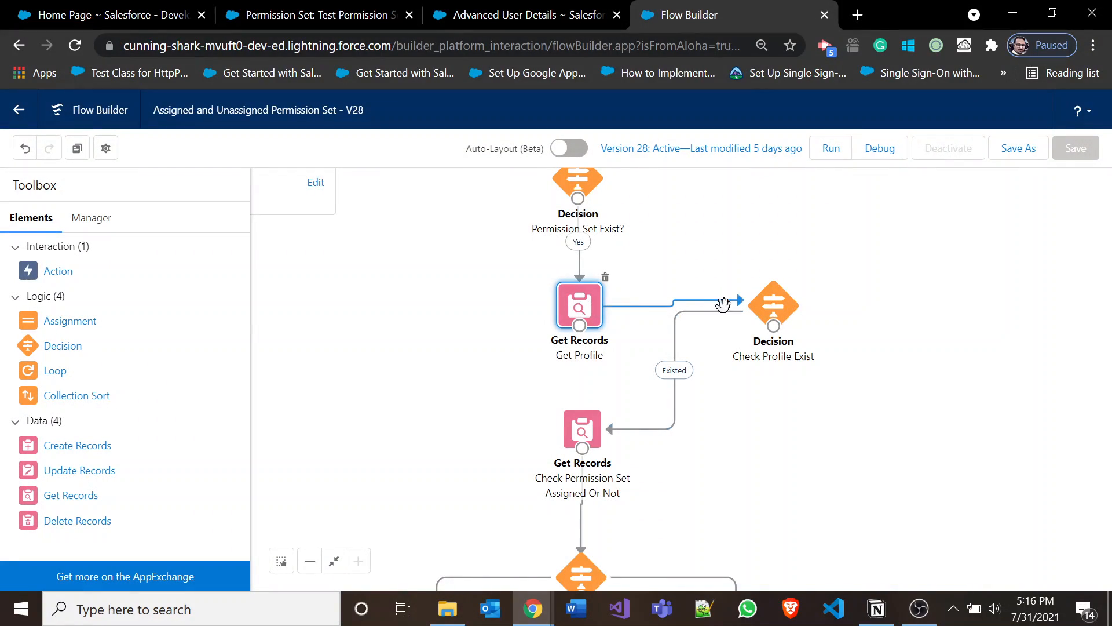
Examine the Existed outcome's conditions in the Check Profile Exist decision and close it without changes.
double_click(775, 313)
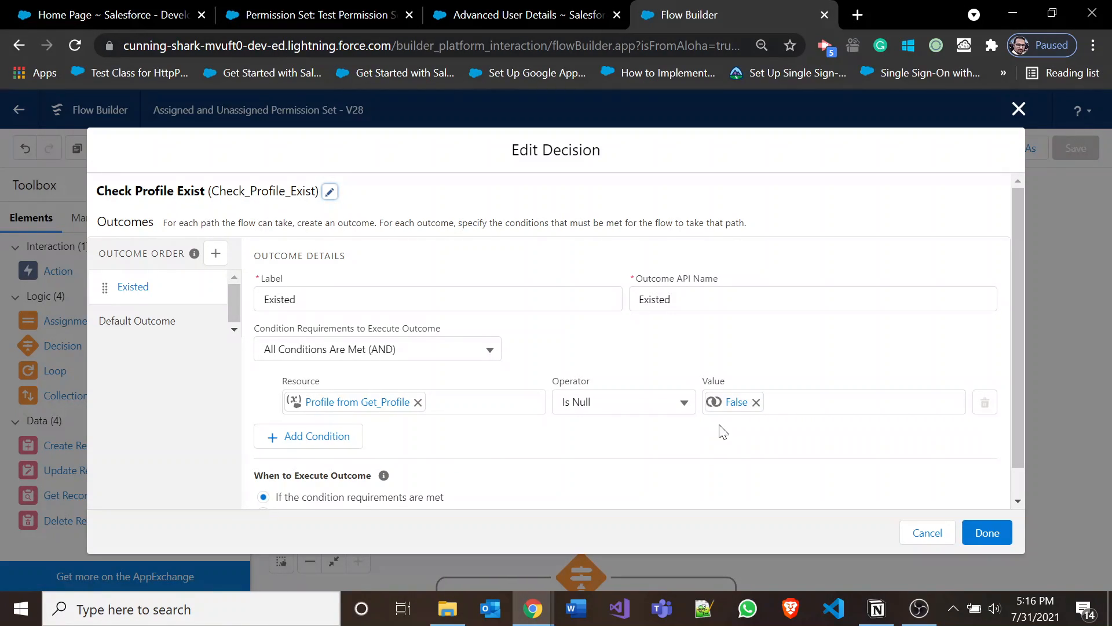
scroll(739, 445, "down", 1)
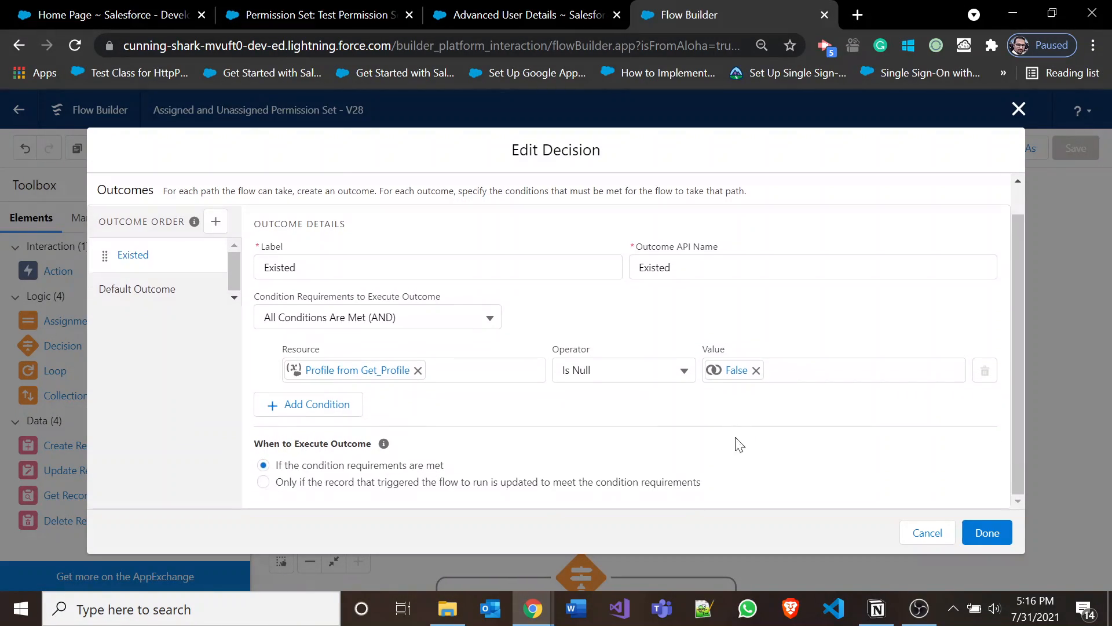
left_click(926, 533)
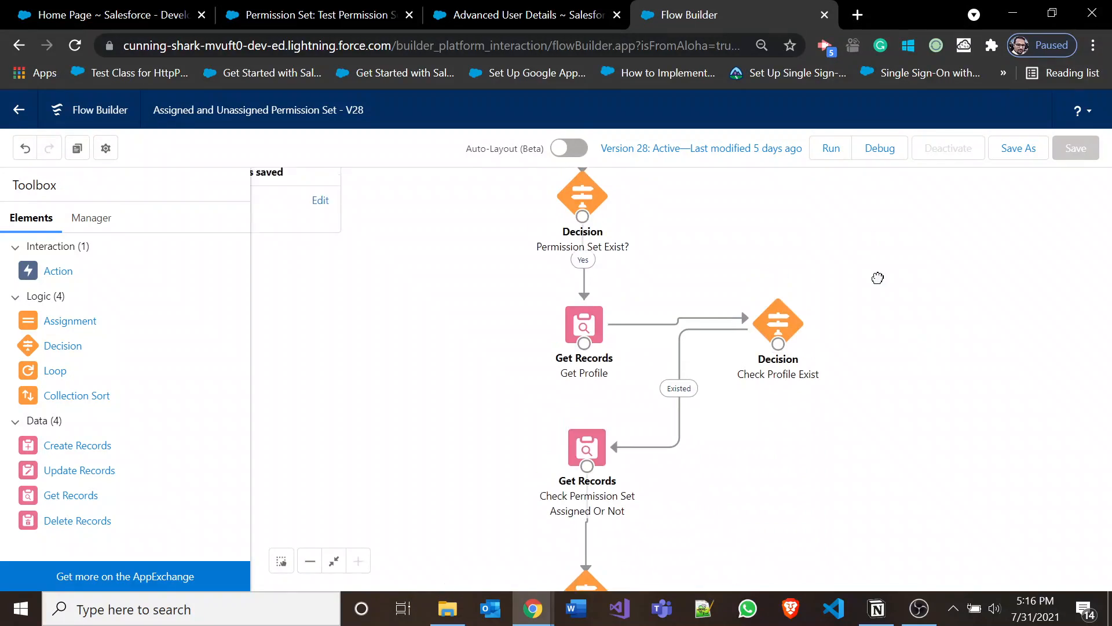
Recheck the name filter of the Get Profile element and close it without changes.
left_click_drag(878, 278, 800, 262)
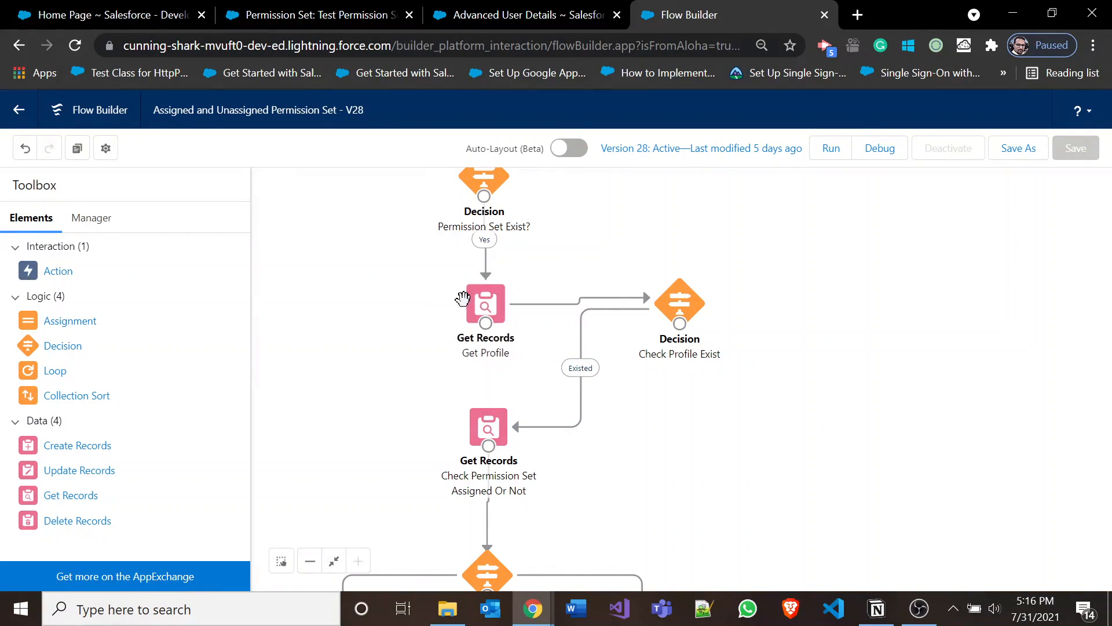
double_click(466, 300)
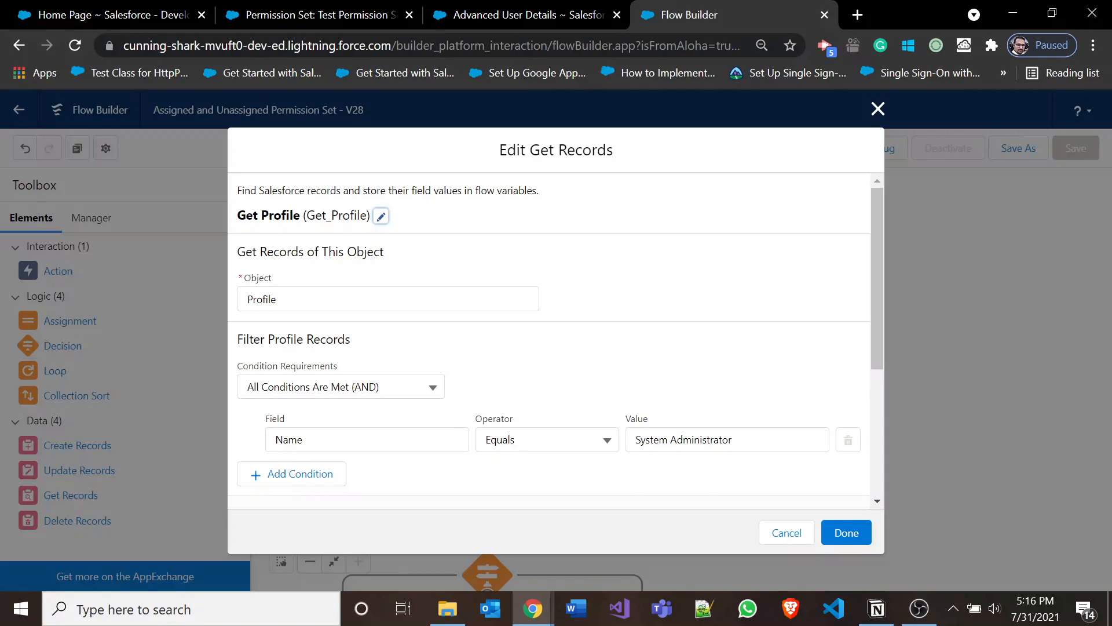
left_click(785, 533)
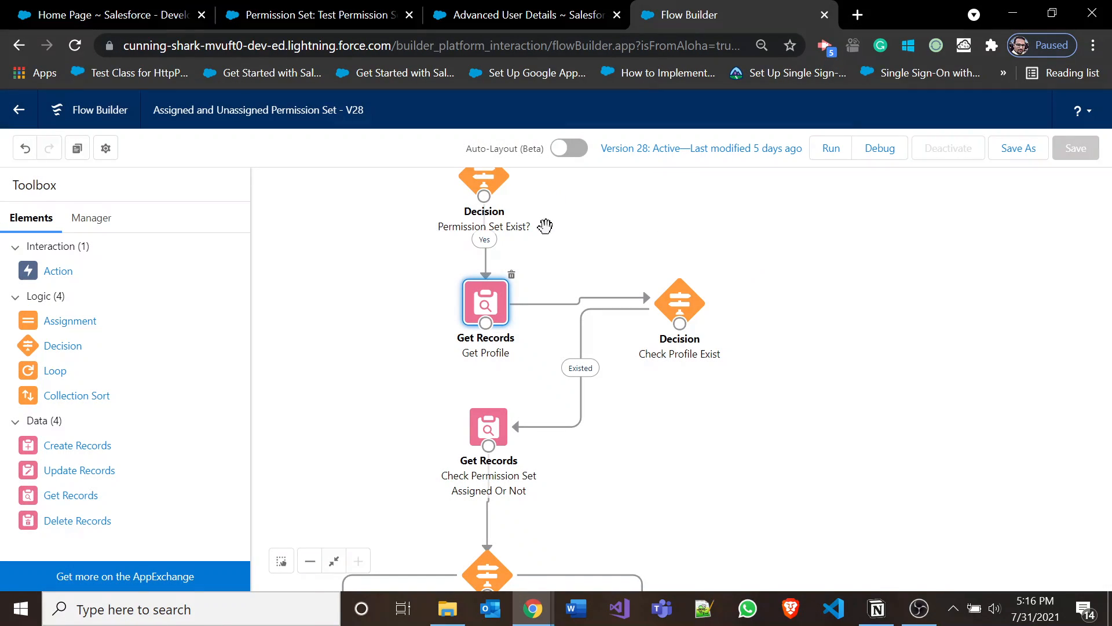
Check the profile and permission set assignments on the Advanced User Details page, returning to the flow.
left_click_drag(856, 405, 869, 311)
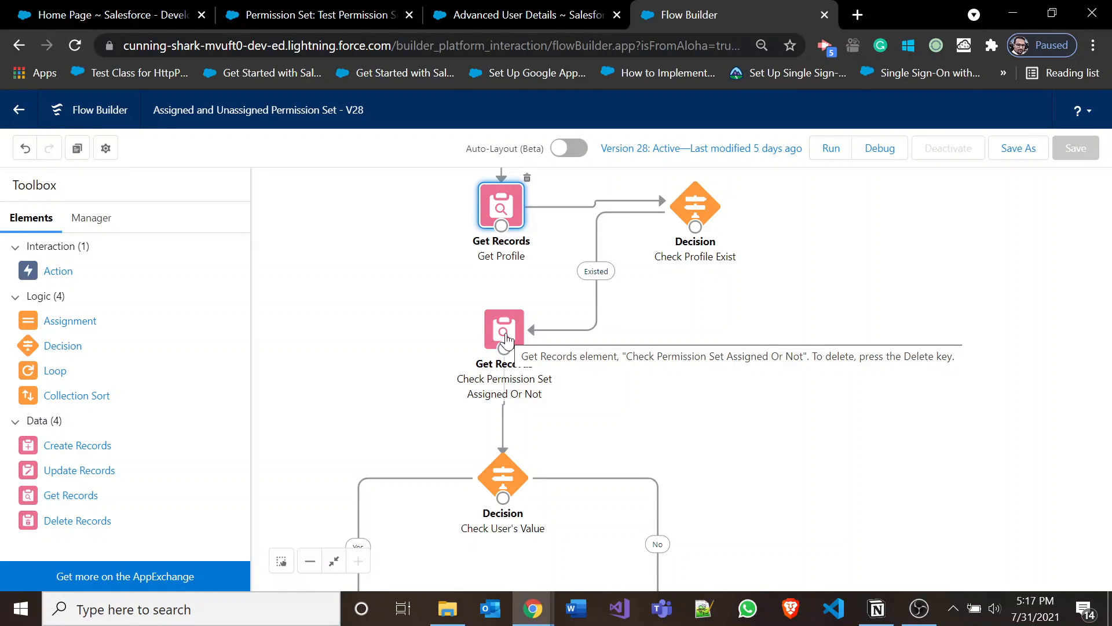
left_click(520, 6)
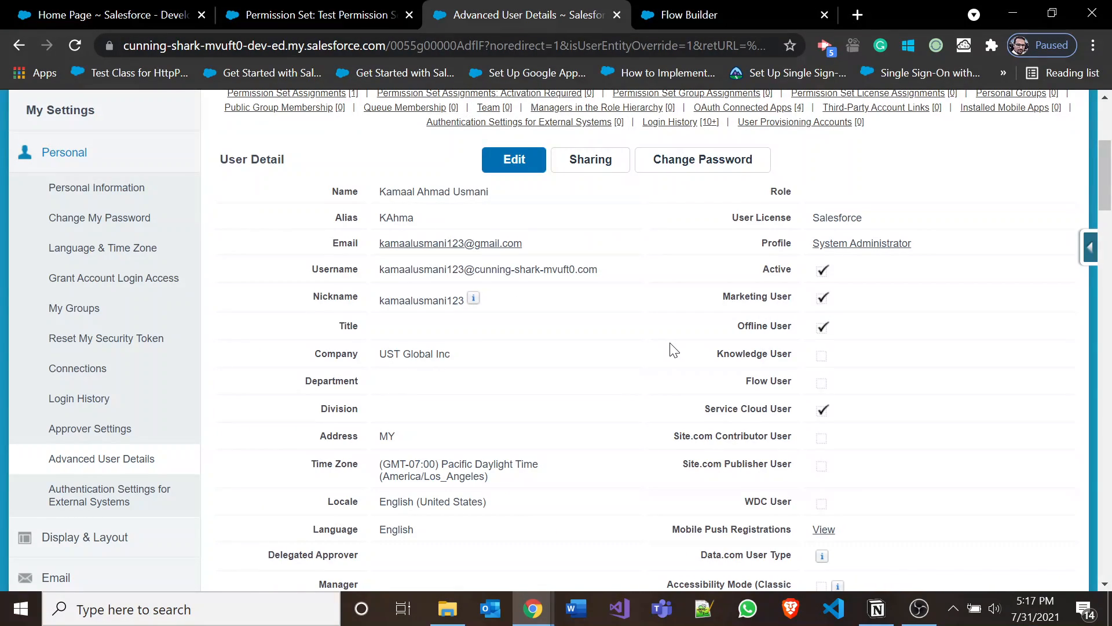
scroll(672, 351, "up", 2)
left_click(681, 7)
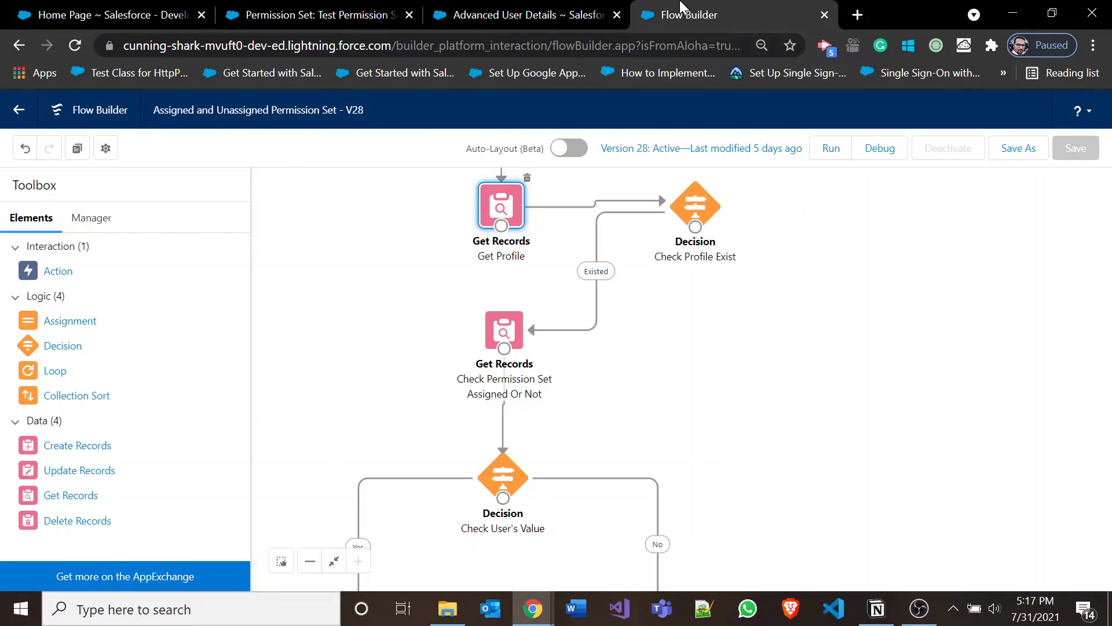
Examine the AssigneeId and PermissionSetId filter conditions of the Check Permission Set Assigned Or Not element, leaving without changes.
left_click_drag(861, 361, 1020, 530)
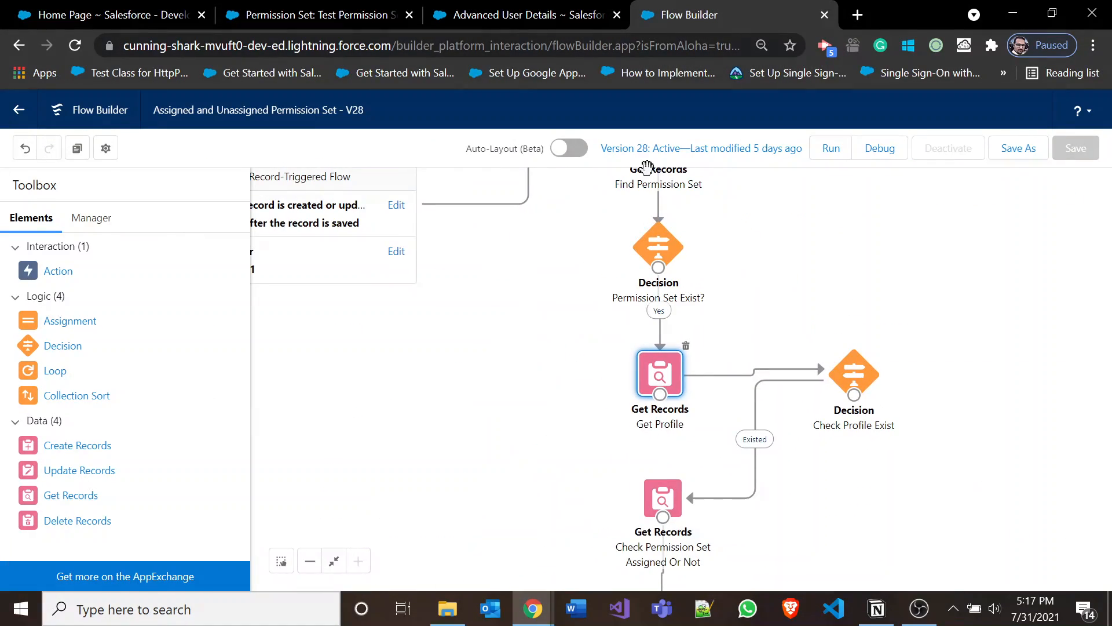
left_click_drag(951, 450, 797, 203)
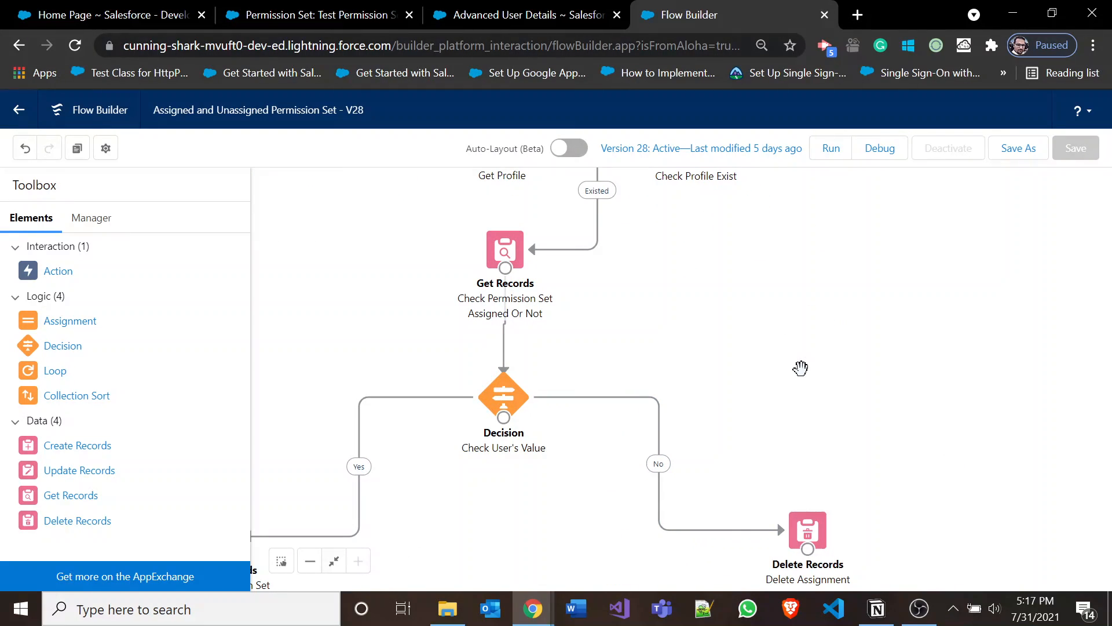
left_click(506, 251)
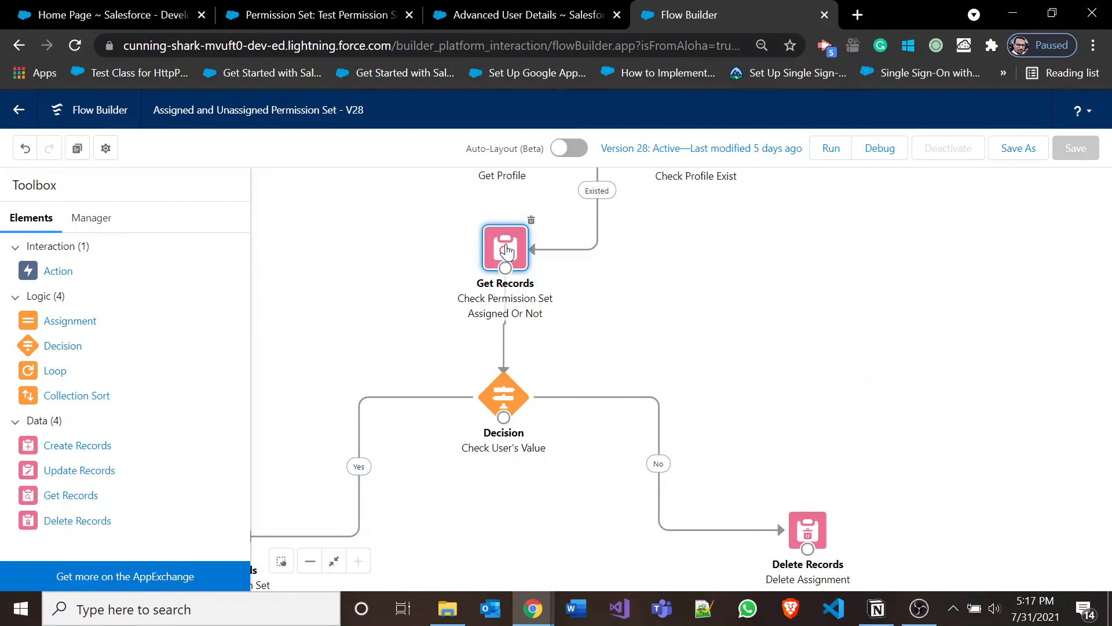
double_click(506, 250)
mouse_move(883, 270)
left_mouse_down()
mouse_move(880, 332)
mouse_move(876, 255)
left_mouse_up()
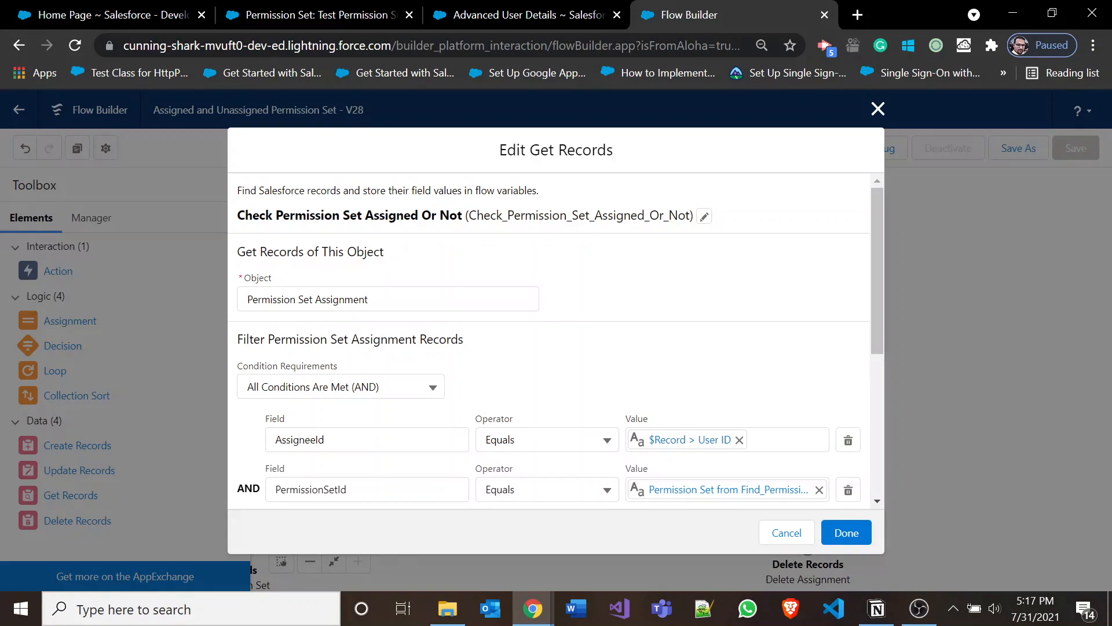
left_click_drag(875, 273, 876, 342)
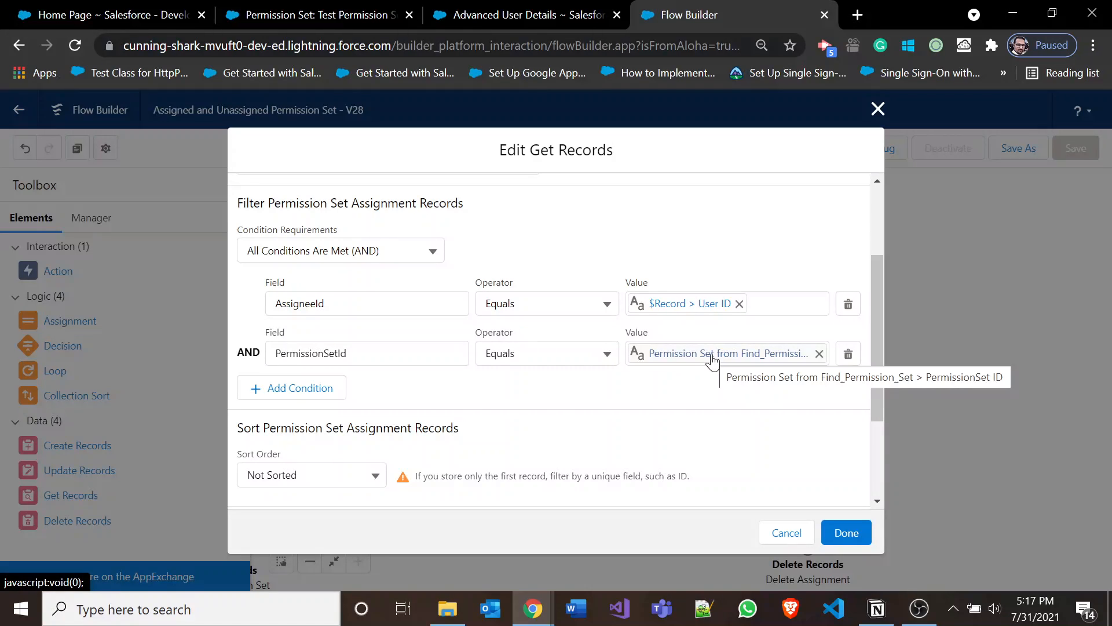
left_click(885, 109)
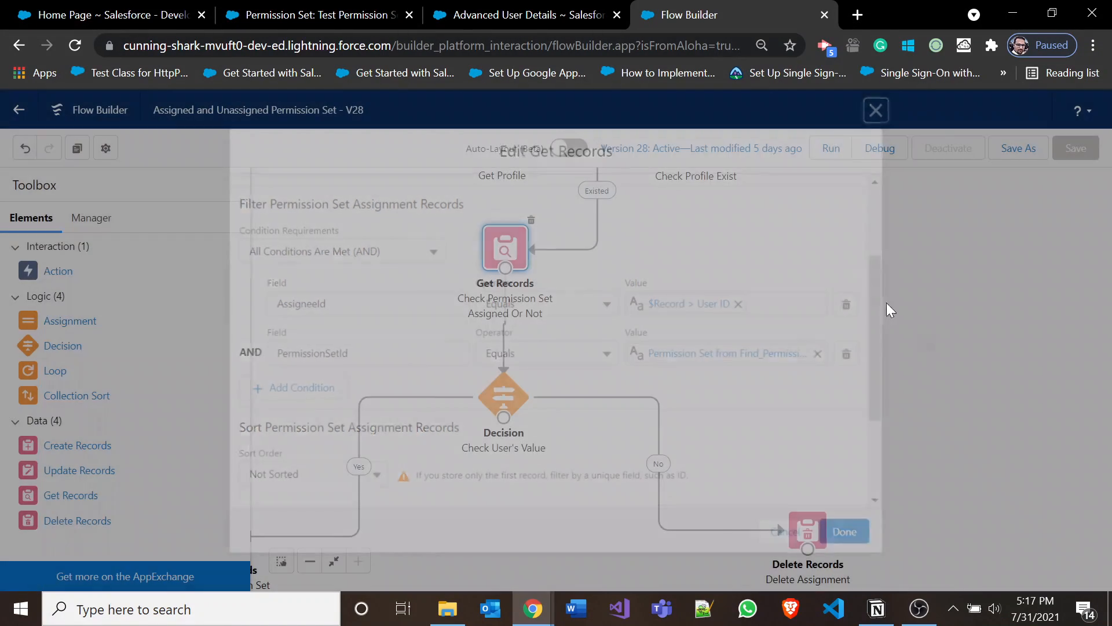
Look back at the Find Permission Set element and open the Test Permission Set overview page.
left_click_drag(789, 311, 913, 594)
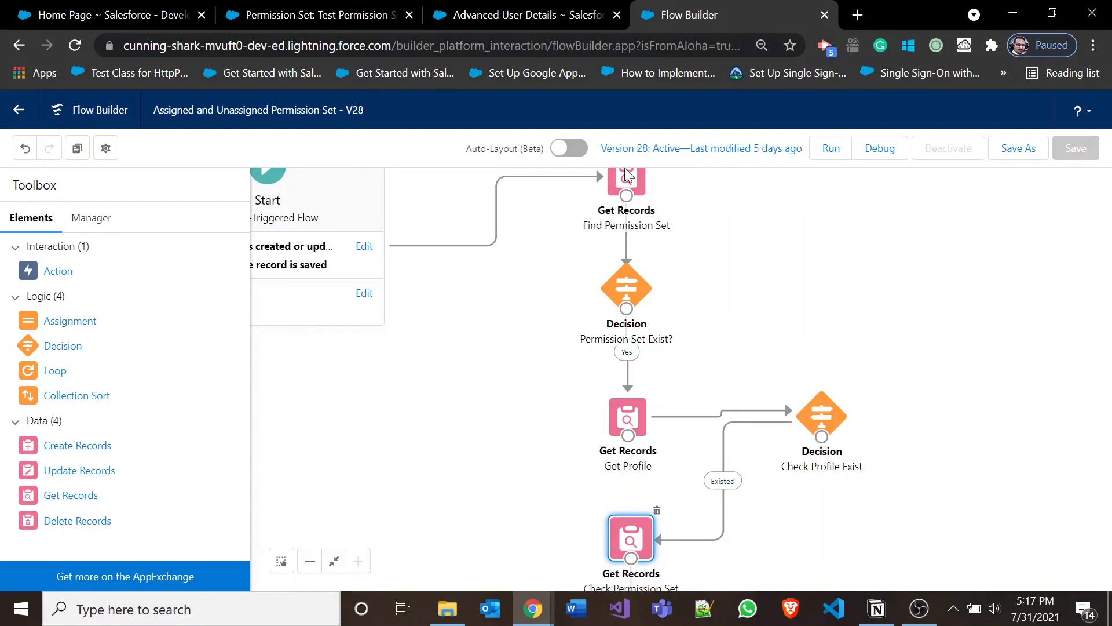
left_click(370, 16)
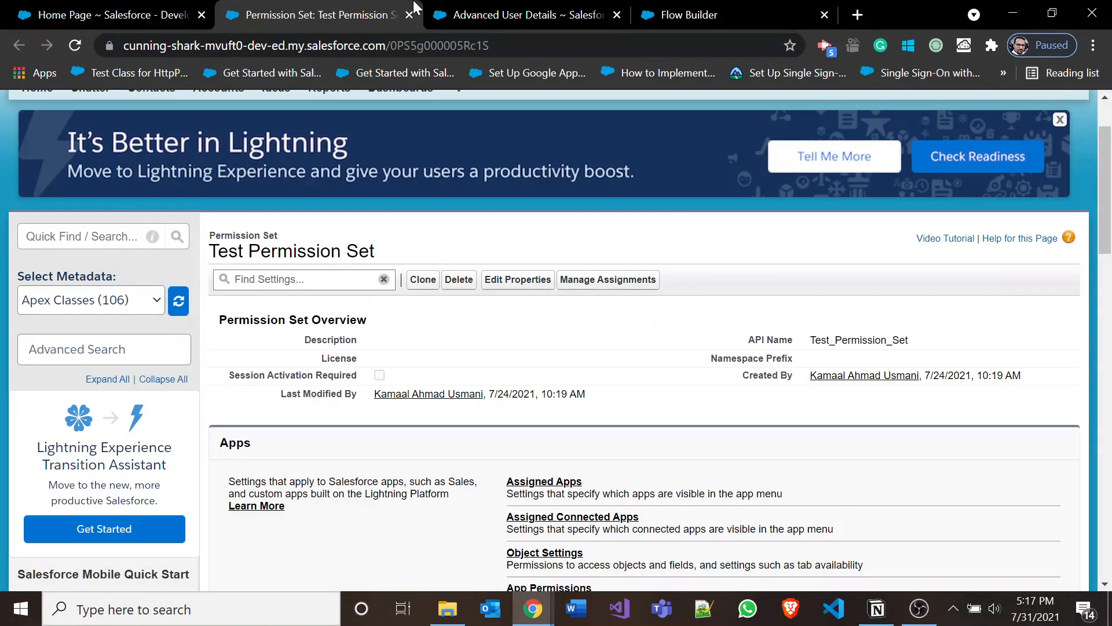
Glance at the Advanced User Details page, return to the flow and recheck the Get Profile element, closing it without changes.
left_click(531, 11)
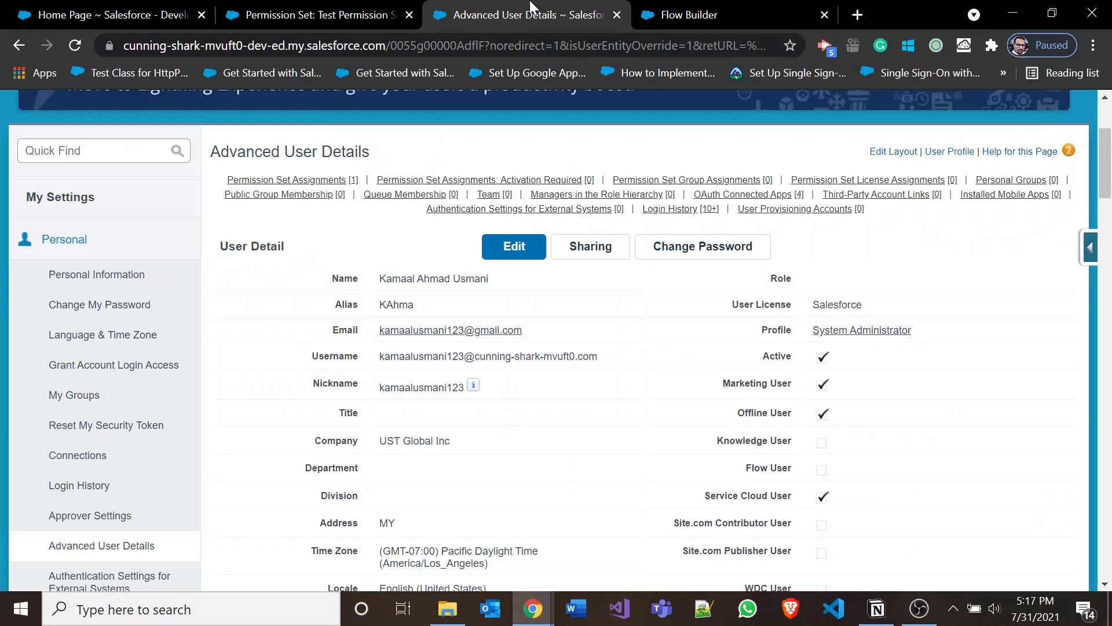
left_click(695, 17)
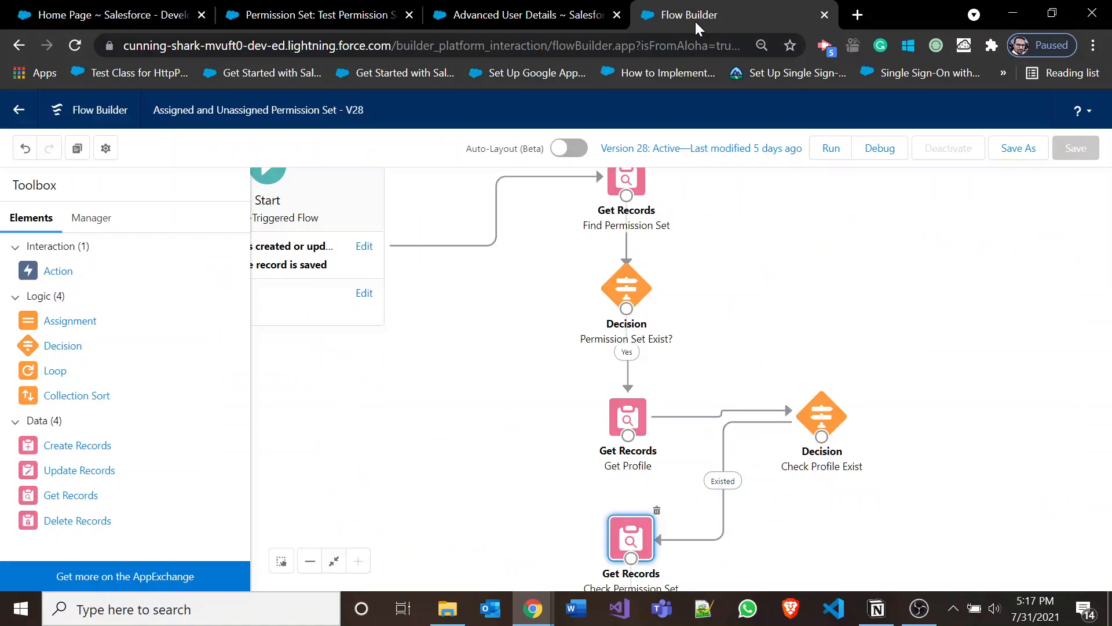
double_click(632, 425)
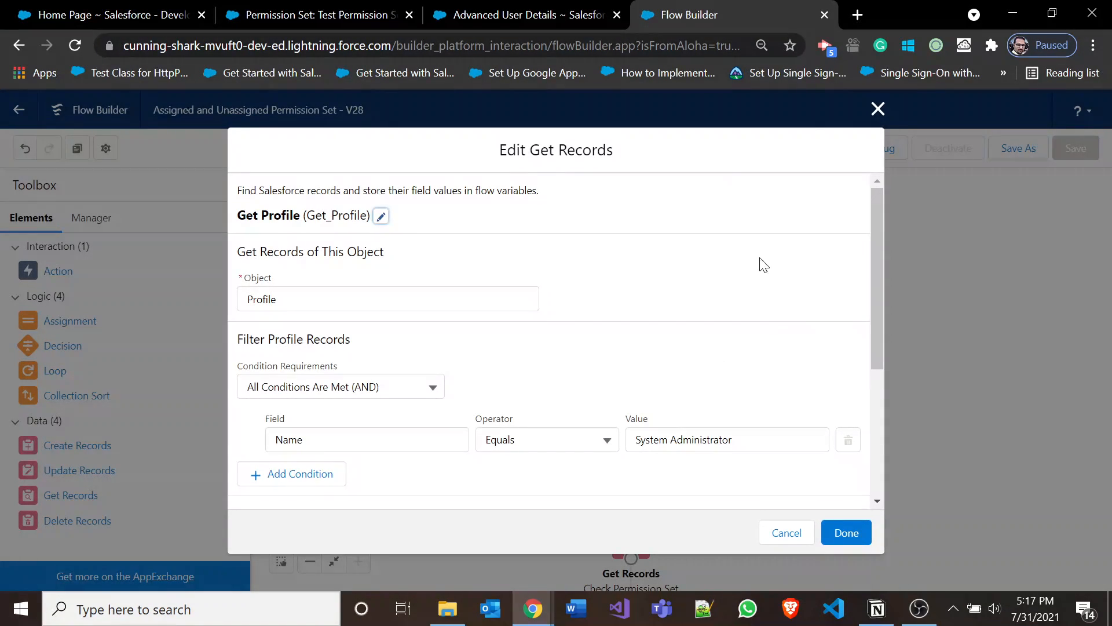
left_click(878, 109)
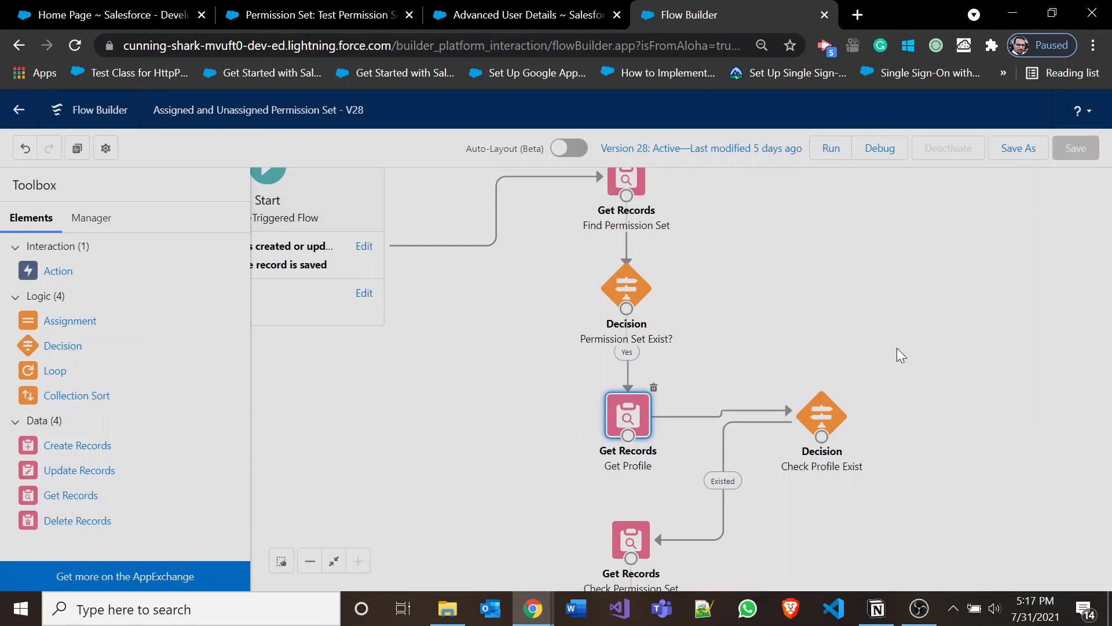
Examine the filter conditions and record storage options of the Check Permission Set Assigned Or Not element, leaving without changes.
left_click_drag(897, 347, 731, 161)
double_click(463, 358)
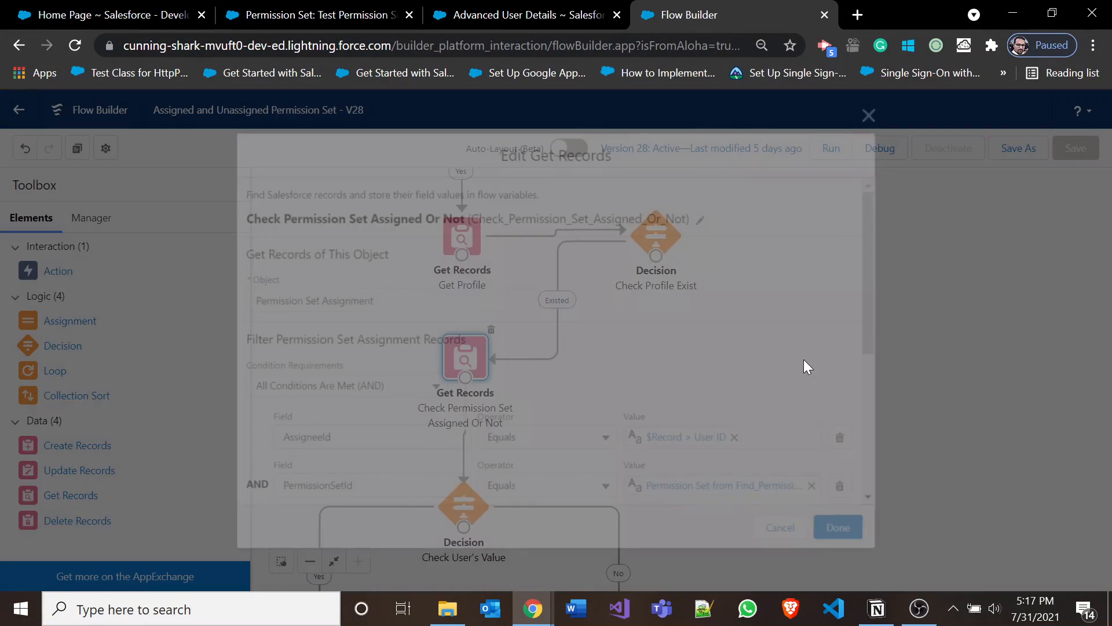
left_click_drag(877, 239, 882, 300)
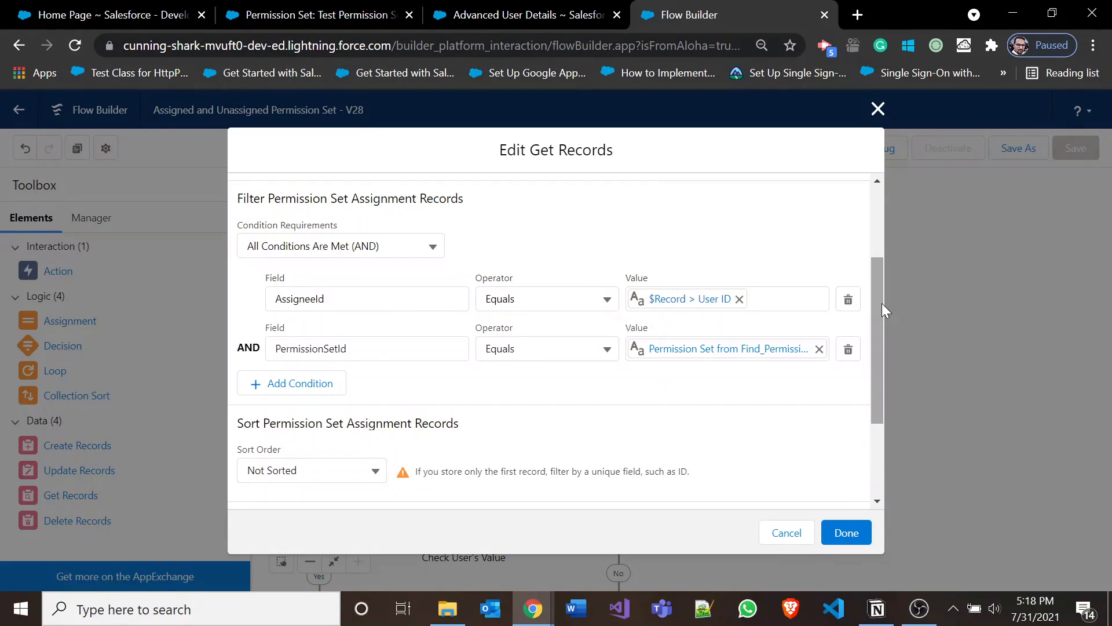
left_click_drag(882, 304, 881, 401)
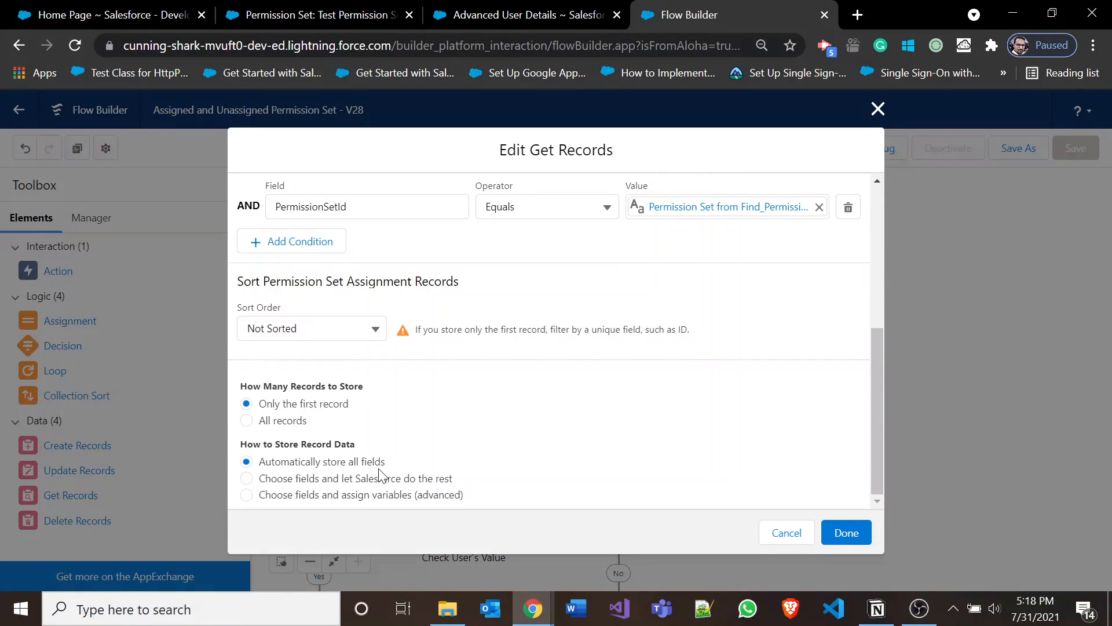
left_click(786, 532)
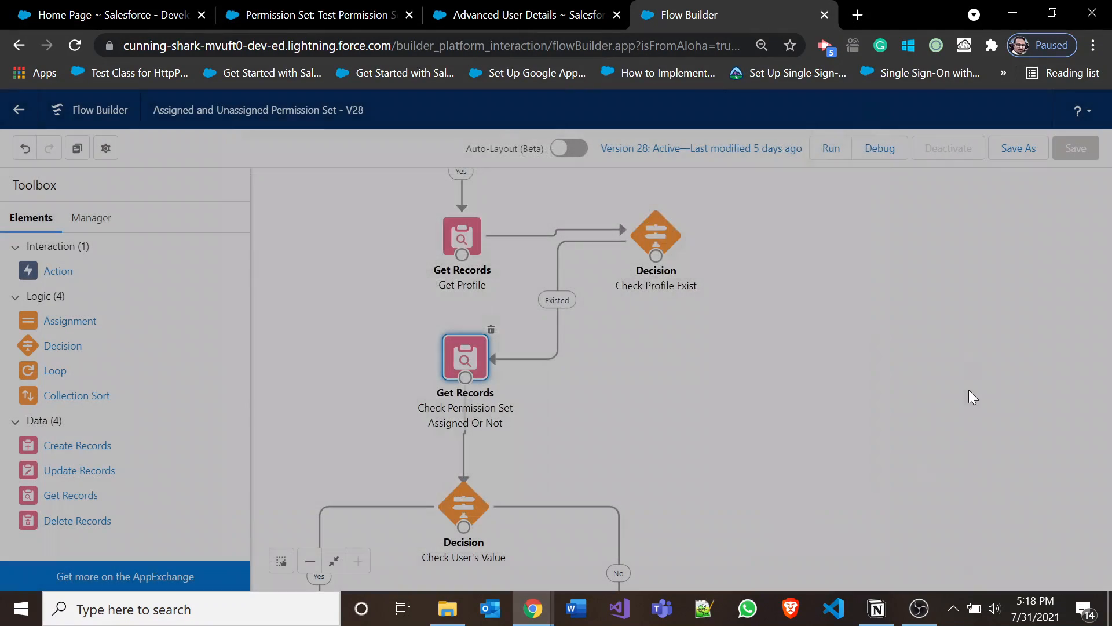
Open the Check User's Value decision and examine the conditions of its Yes outcome.
left_click_drag(717, 490, 853, 340)
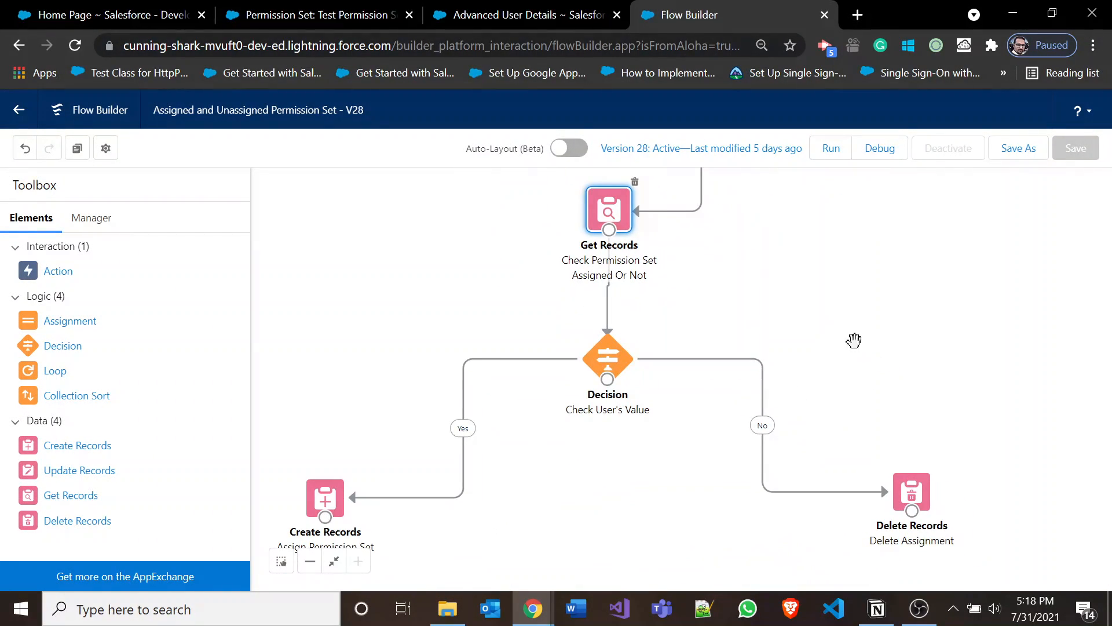
left_click(921, 300)
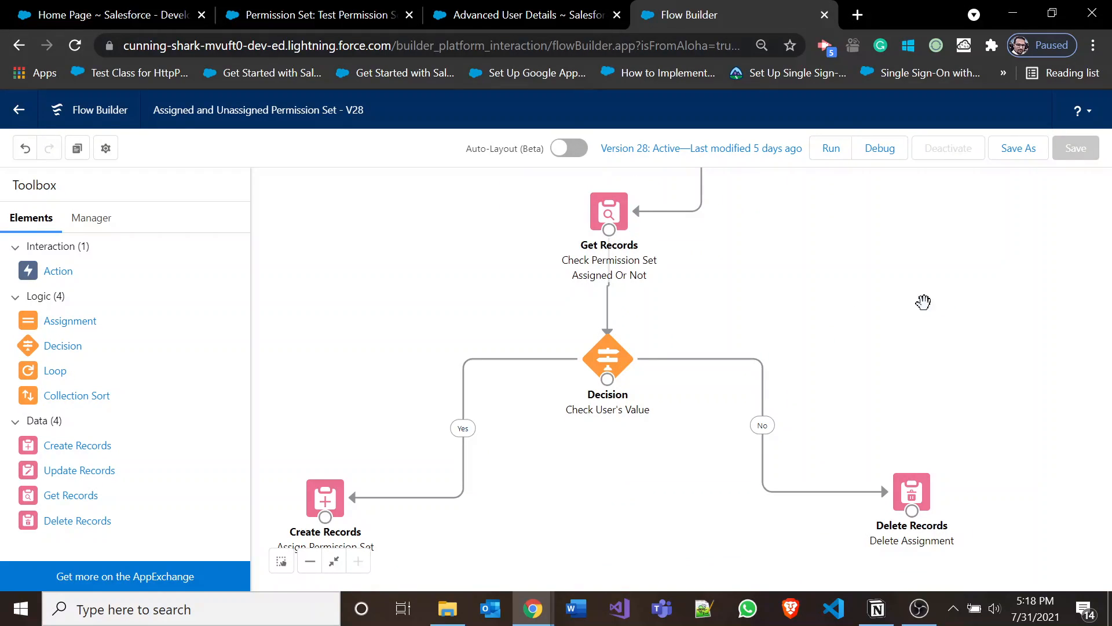
double_click(605, 361)
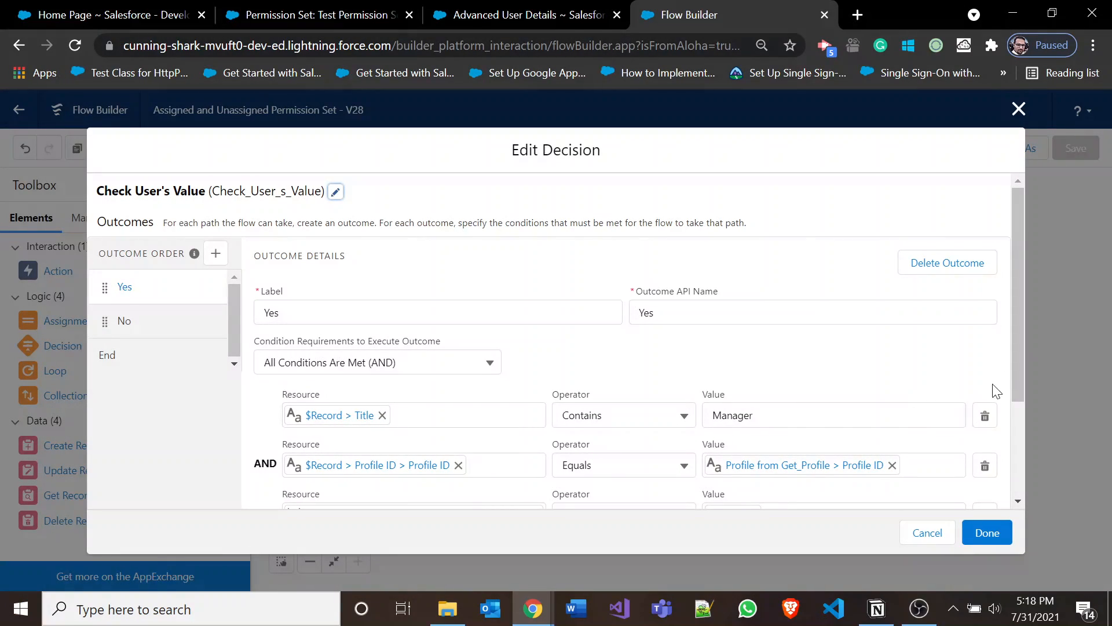
left_click_drag(1023, 325, 1025, 394)
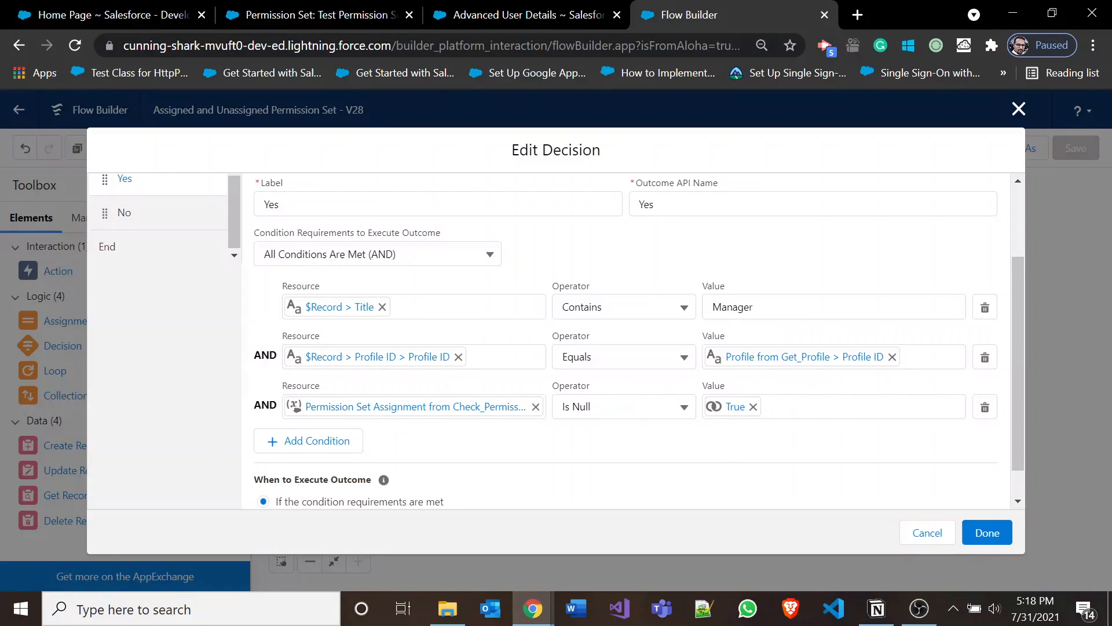
Compare the Yes outcome conditions with the user's title and permission set assignments in Advanced User Details, closing the decision without changes.
key("ctrl+shift+Tab")
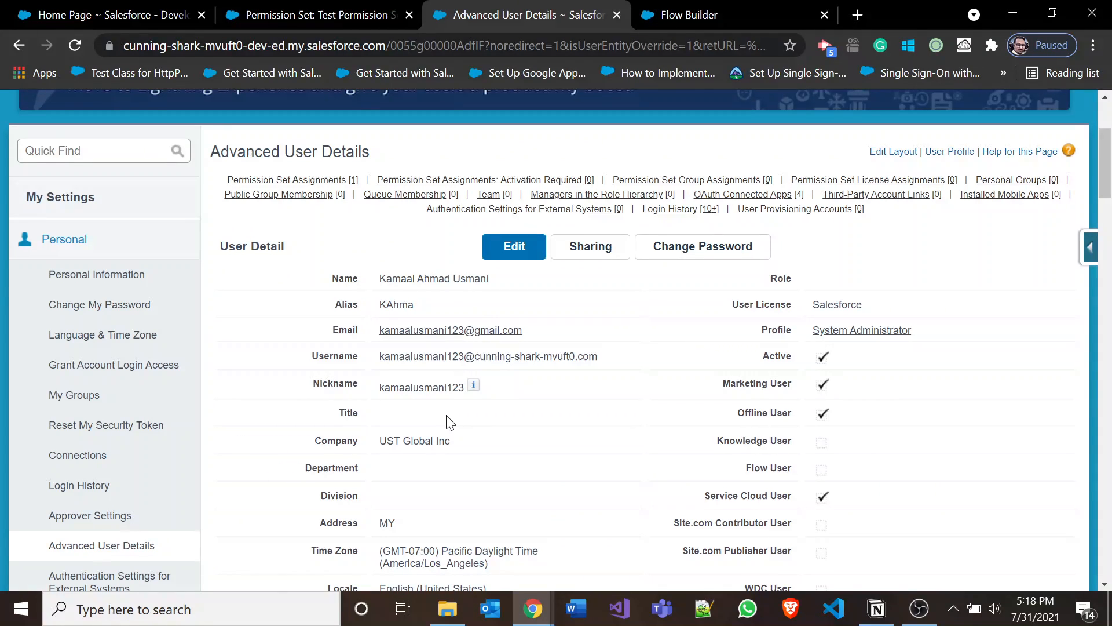
left_click(724, 8)
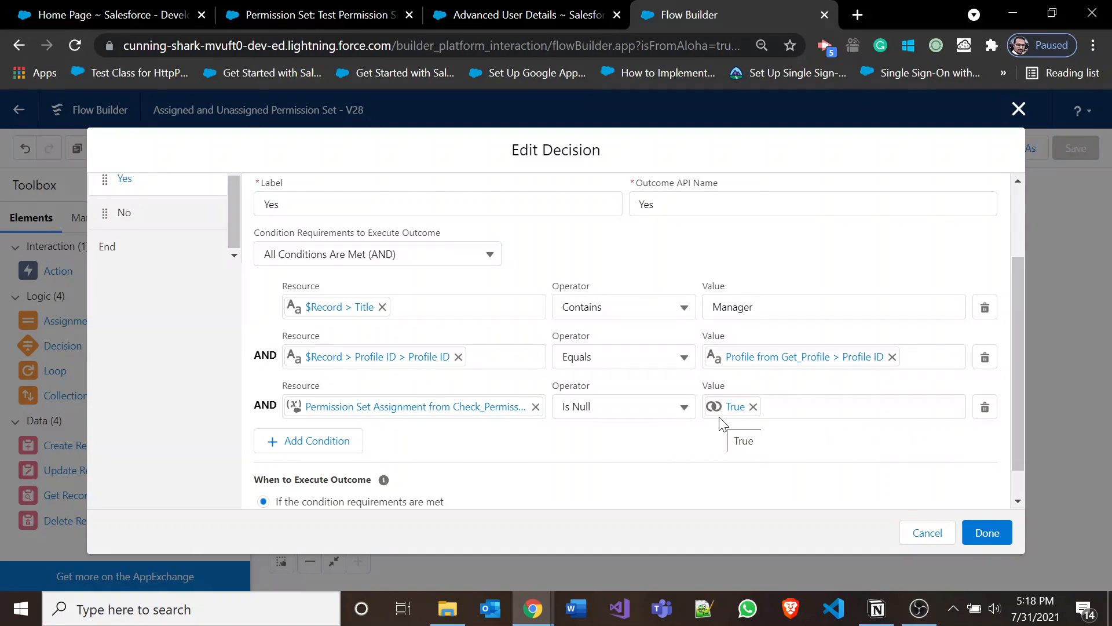
left_click(528, 14)
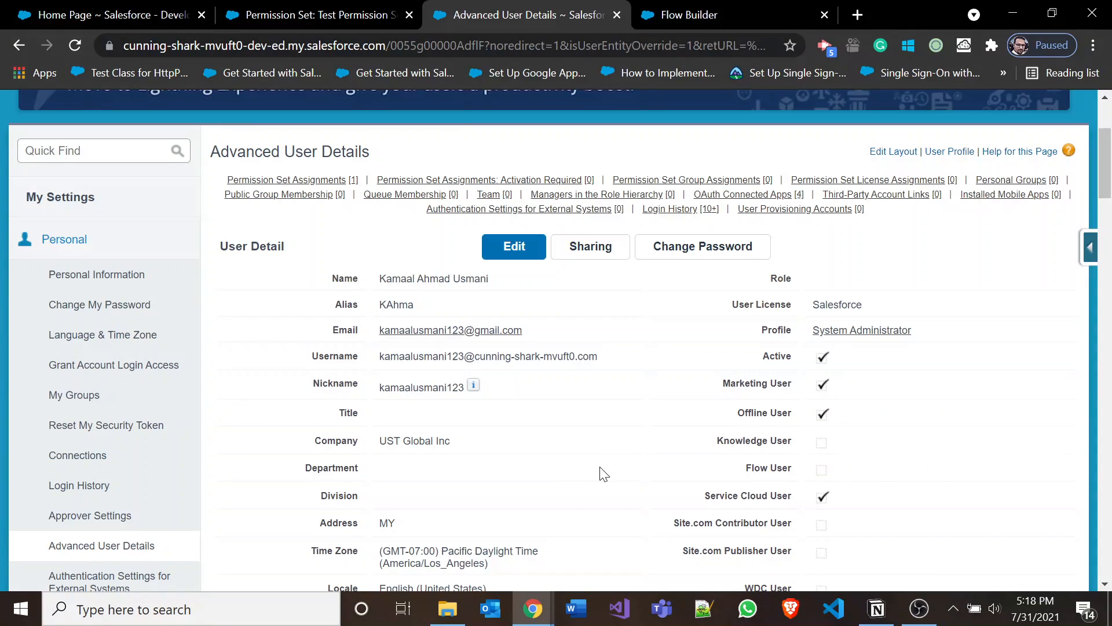
mouse_move(310, 183)
left_click(721, 13)
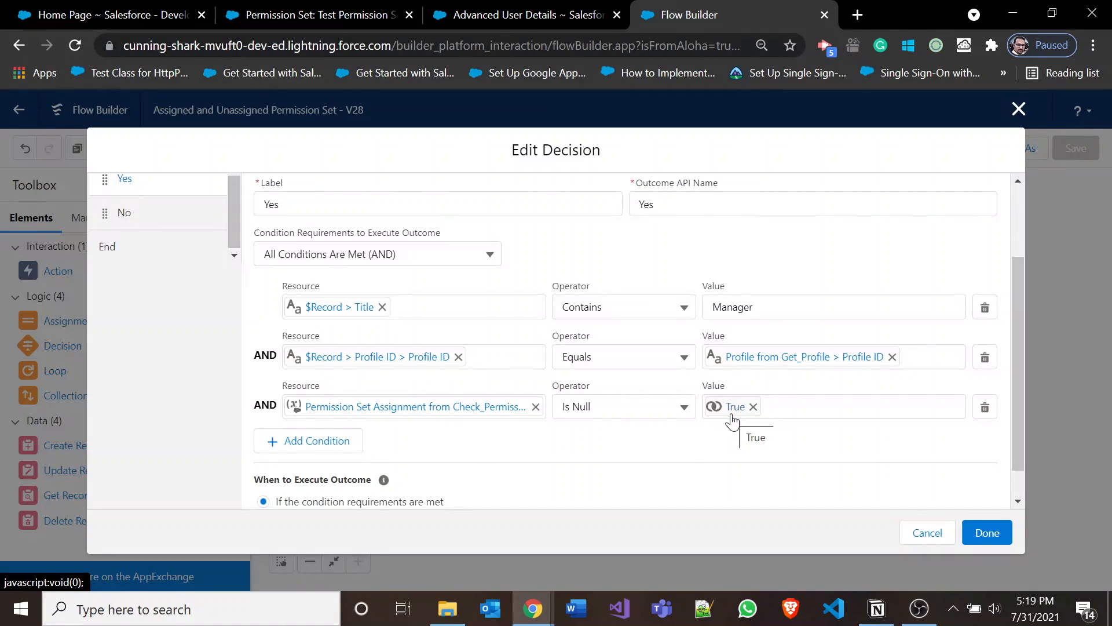
left_click(526, 5)
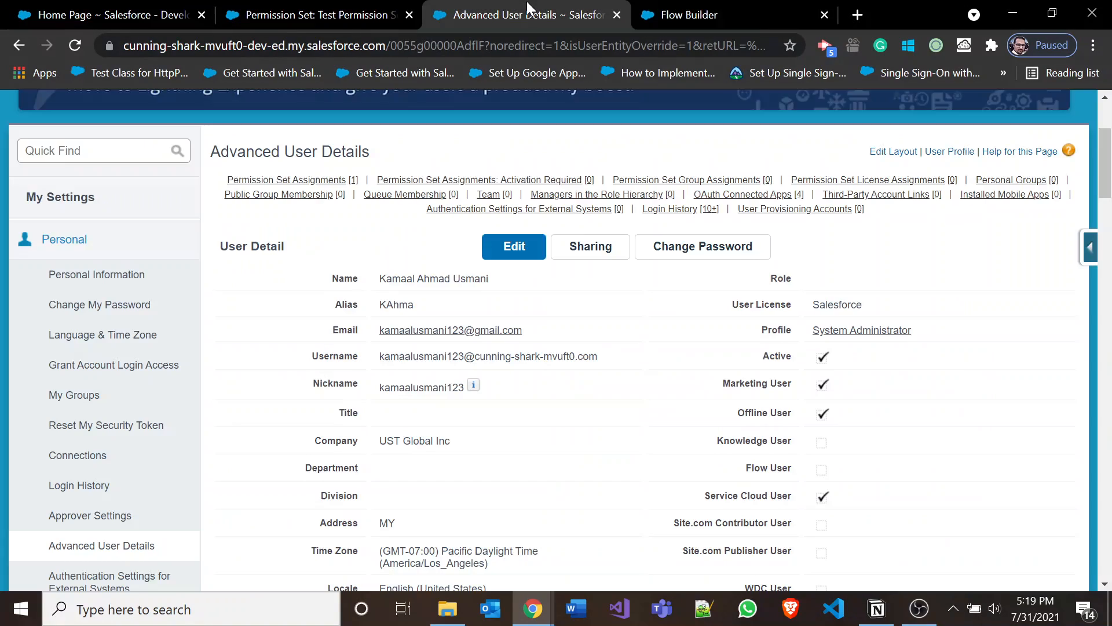
left_click(690, 14)
left_click(929, 531)
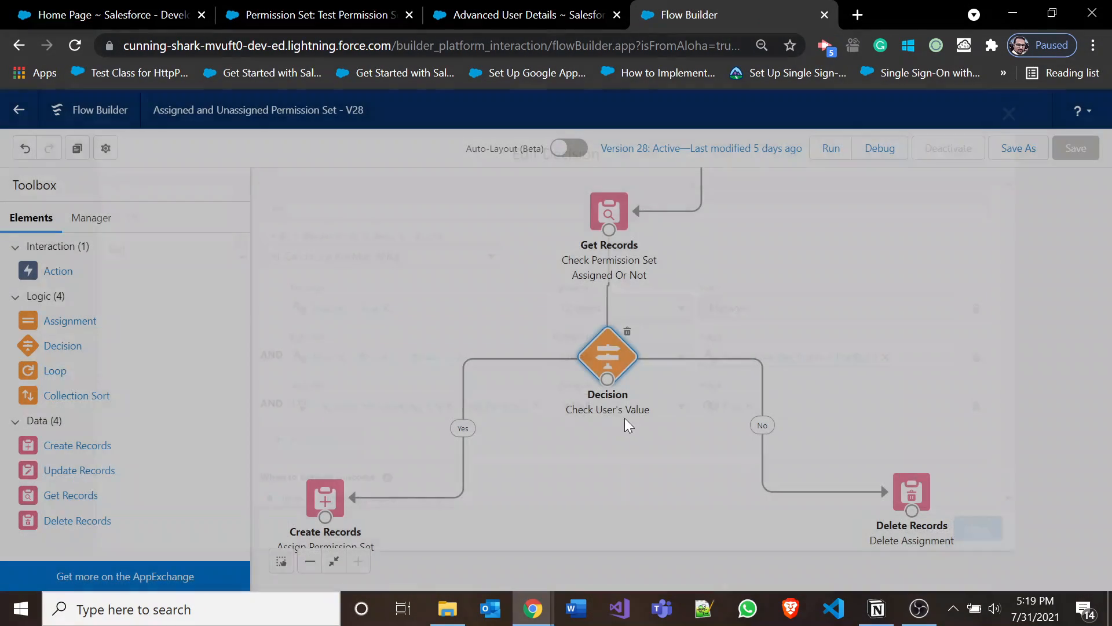
Examine the record creation options and field values of the Assign Permission Set element, leaving without changes.
double_click(332, 498)
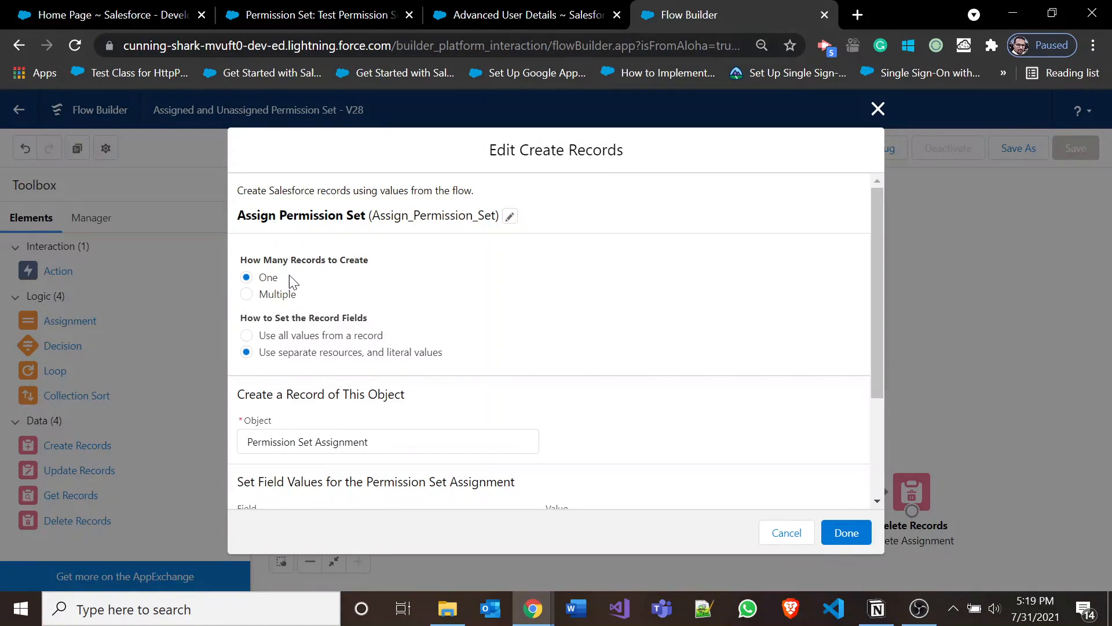
scroll(878, 296, "down", 2)
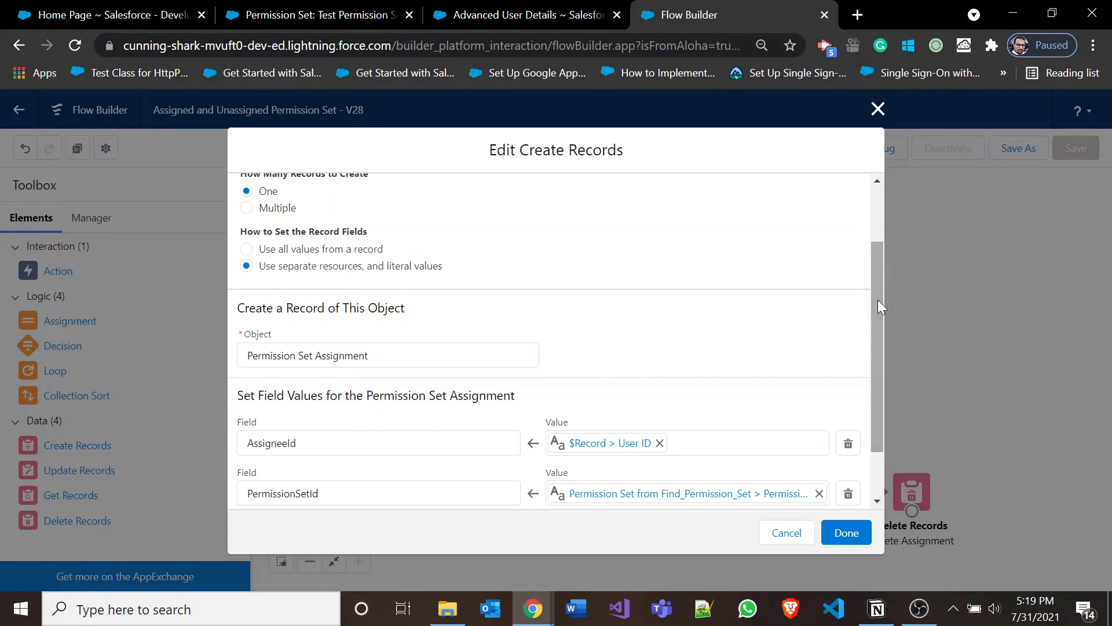
left_click_drag(878, 300, 878, 366)
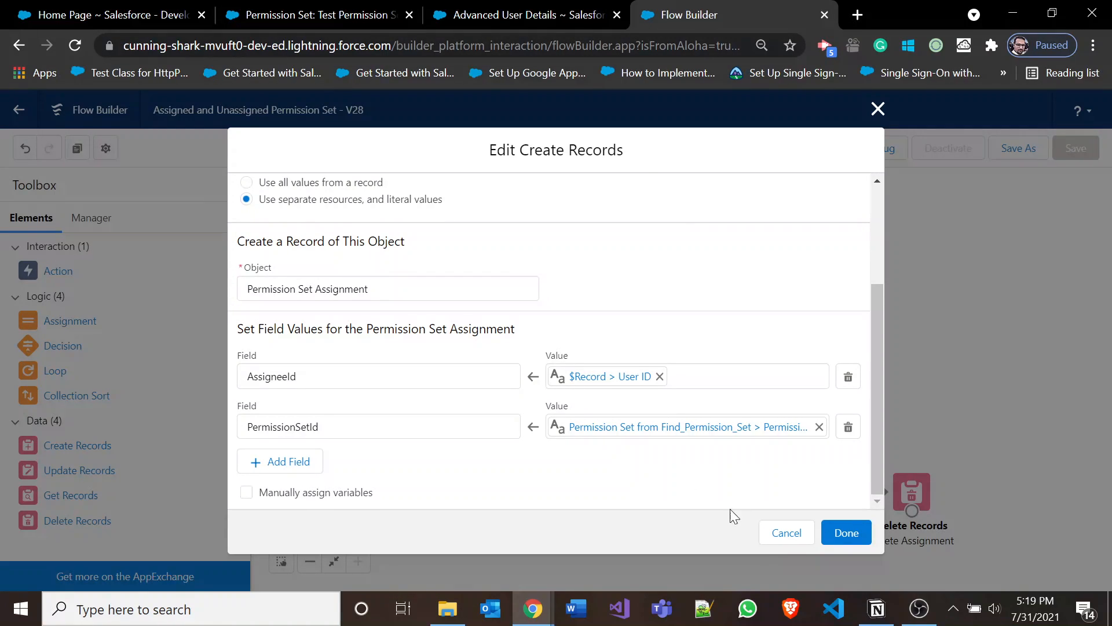
left_click(782, 538)
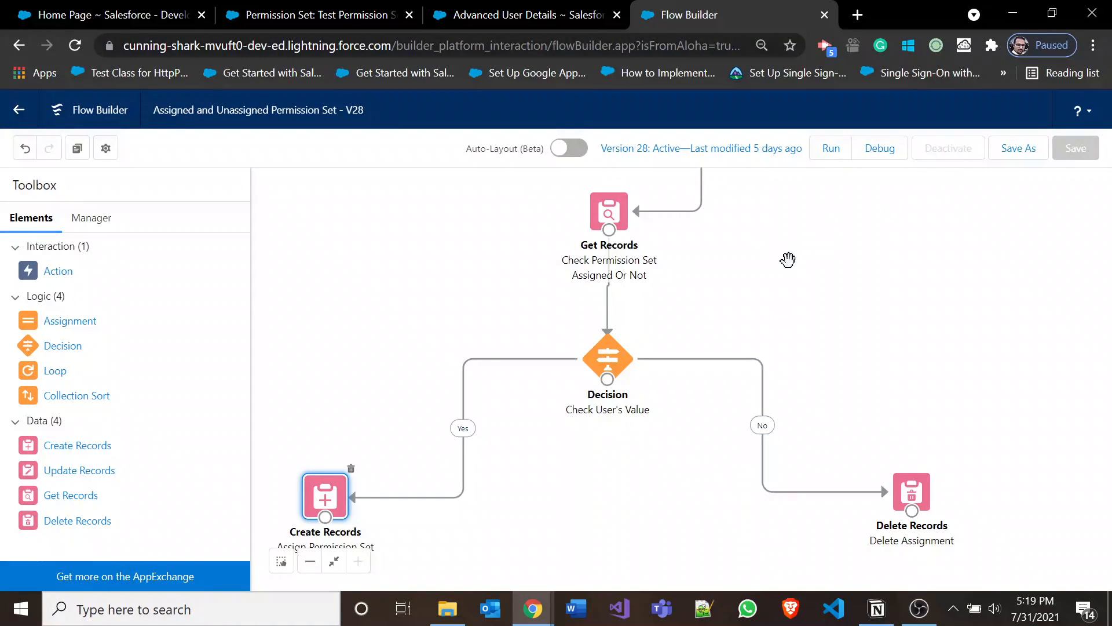
Open the user record in Advanced User Details for editing and enter Sales Manager as the title.
left_click(524, 15)
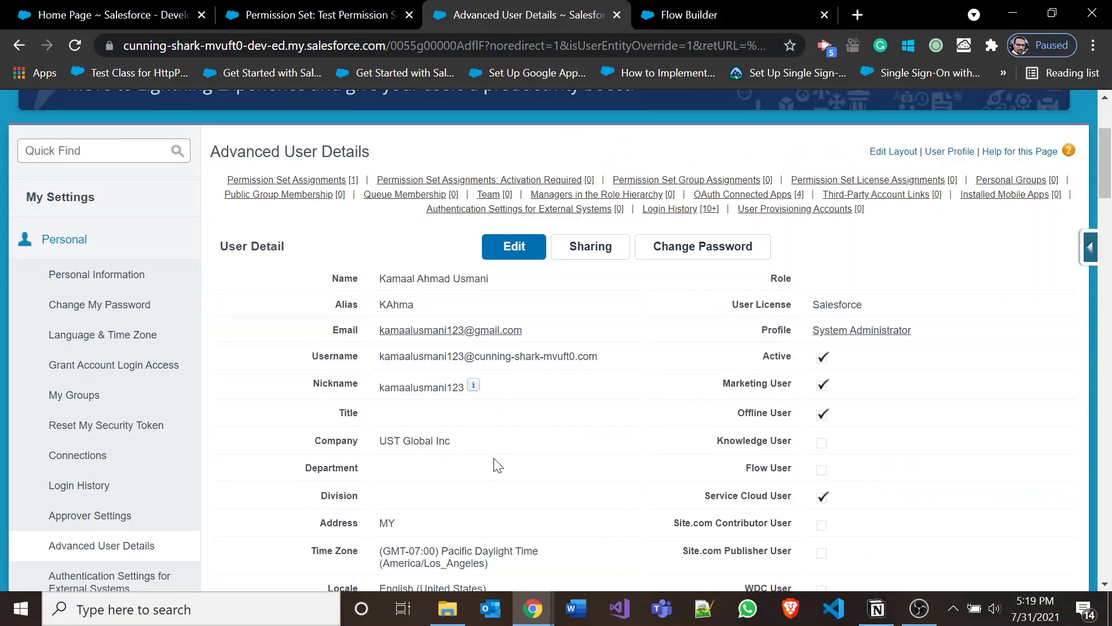
left_click(503, 248)
scroll(511, 455, "down", 2)
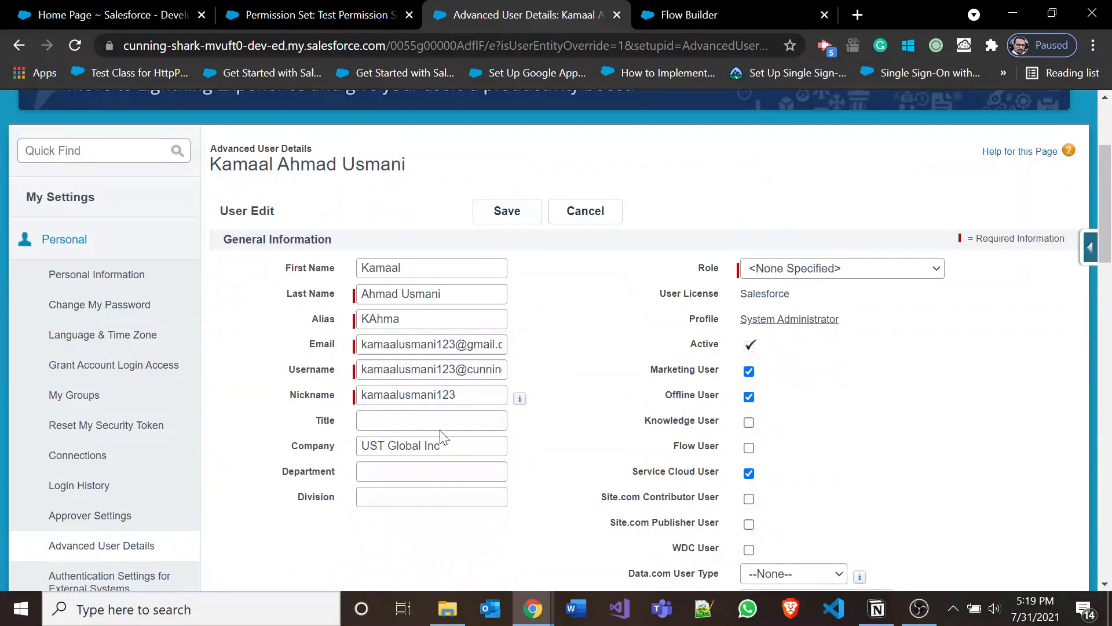
left_click(440, 423)
left_click(436, 297)
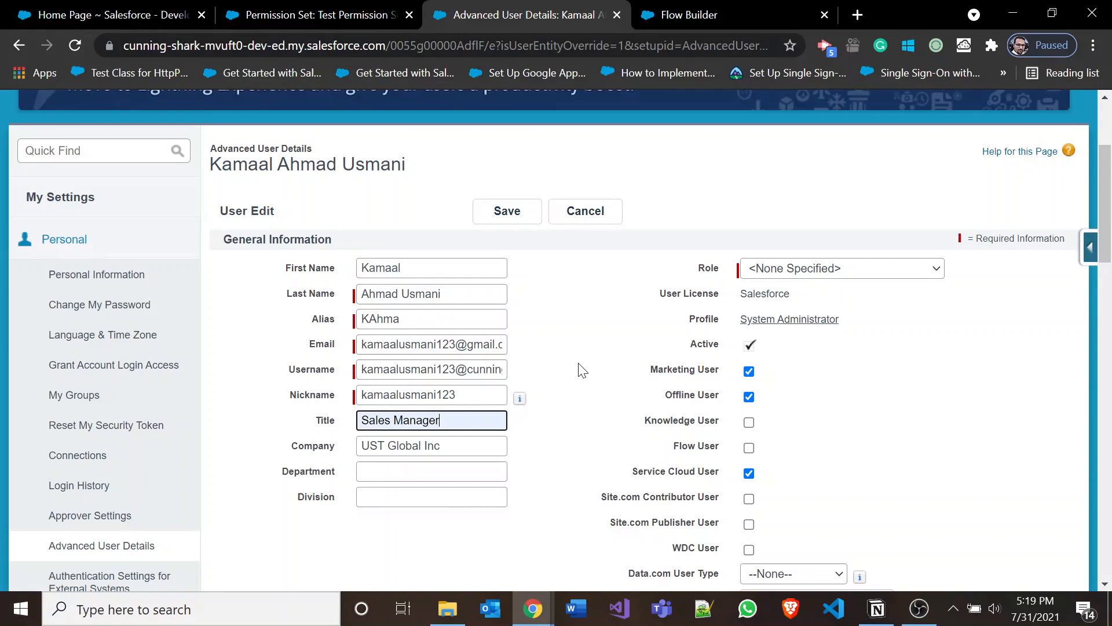
Return to the flow and review the Yes outcome conditions of the Check User's Value decision again.
left_click(687, 15)
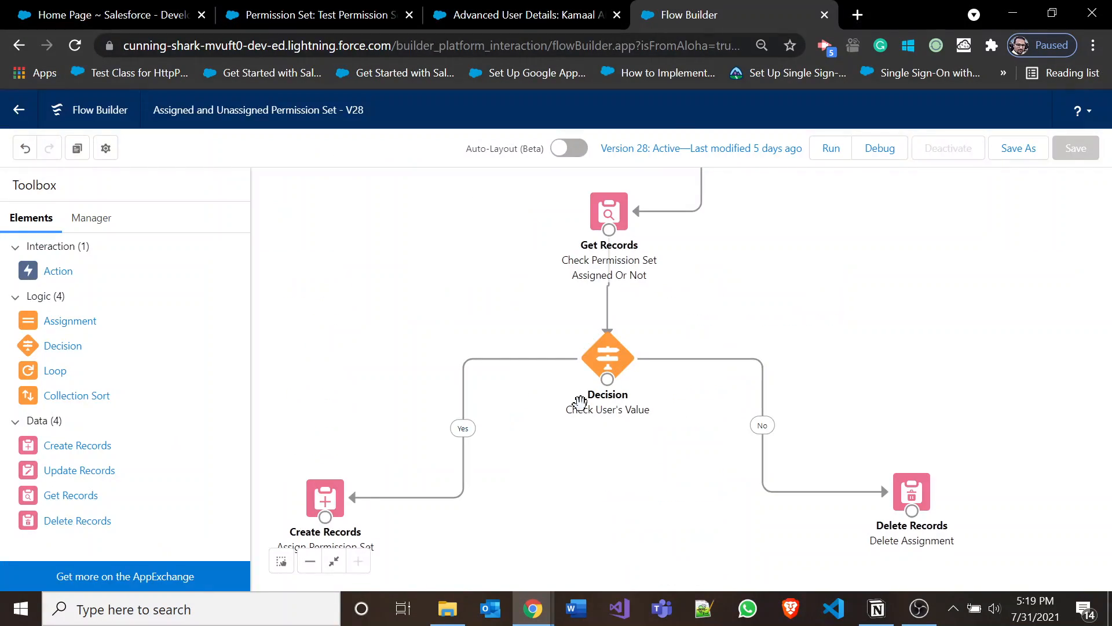
double_click(613, 359)
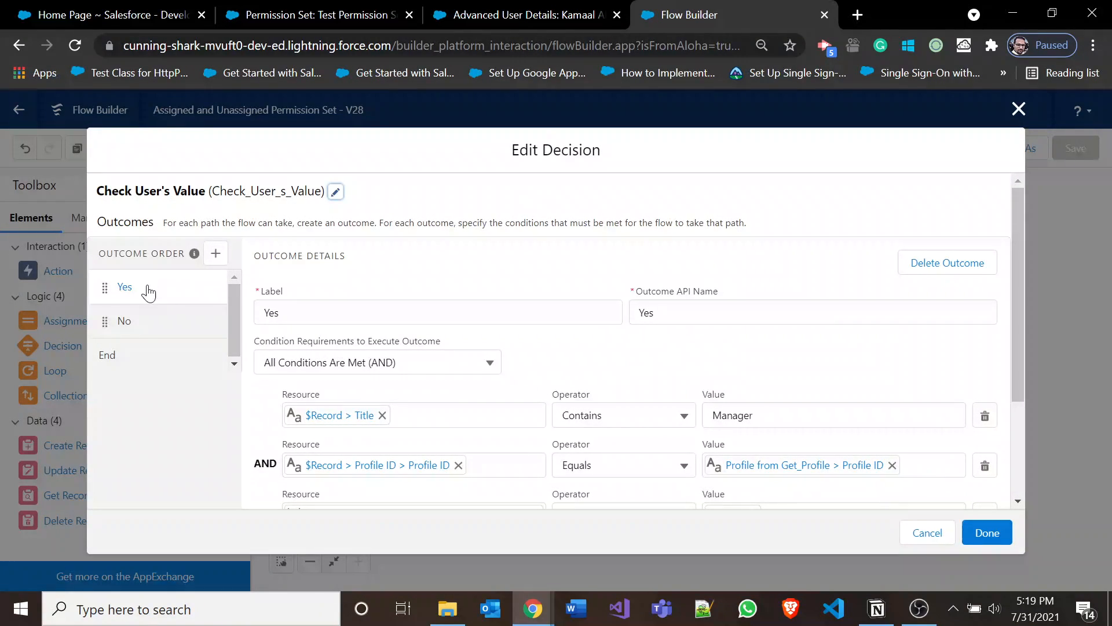
left_click_drag(1020, 324, 1020, 413)
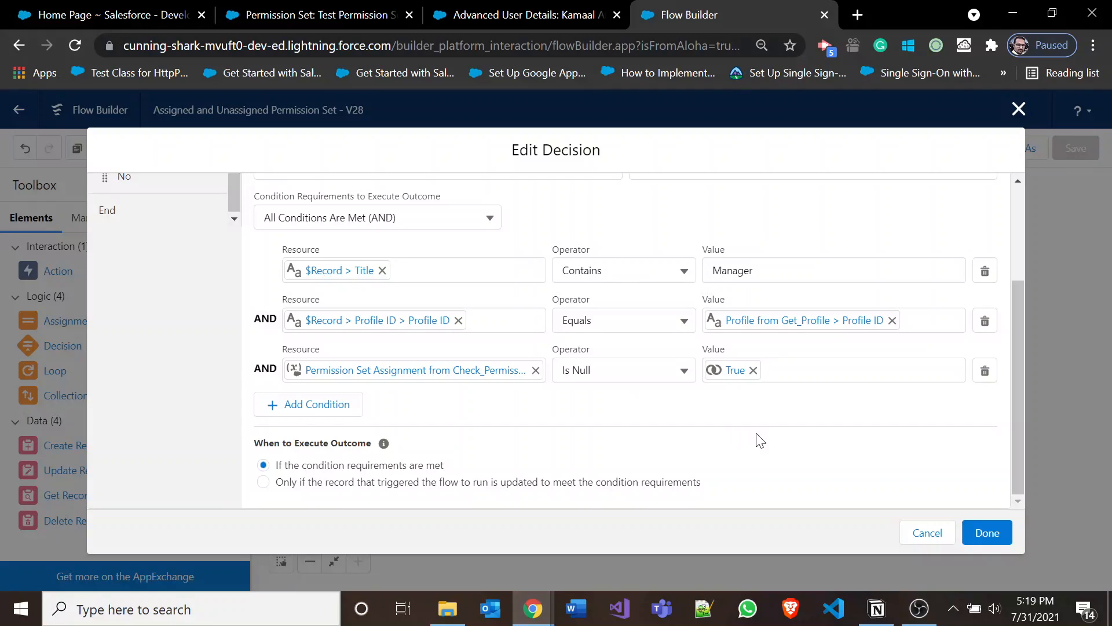
Save the edited user record and check its permission set assignments.
left_click(553, 15)
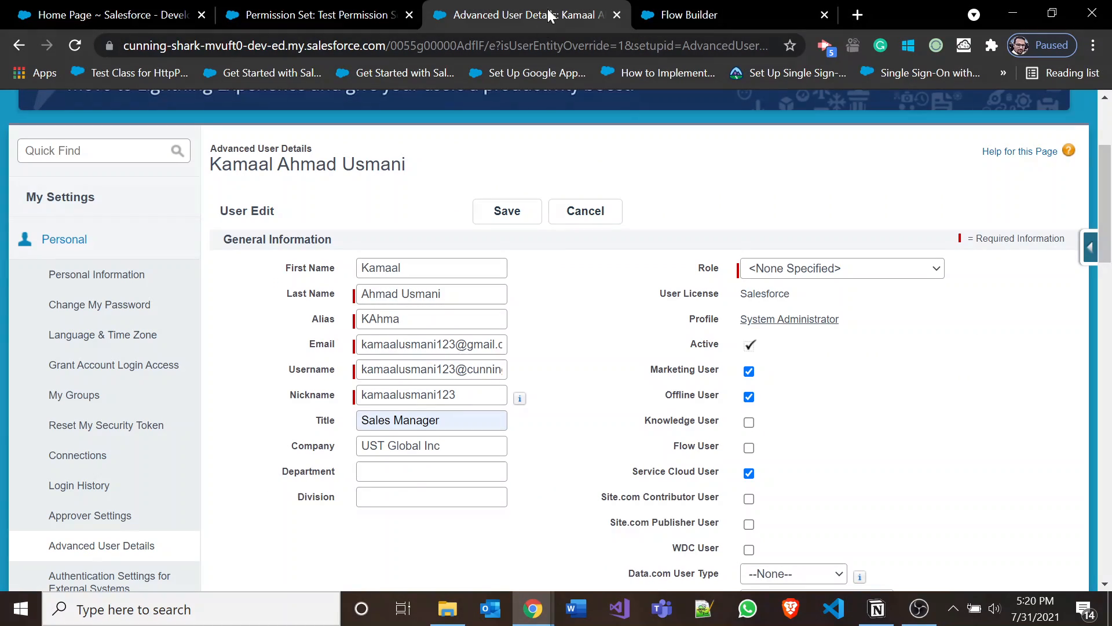
left_click(497, 214)
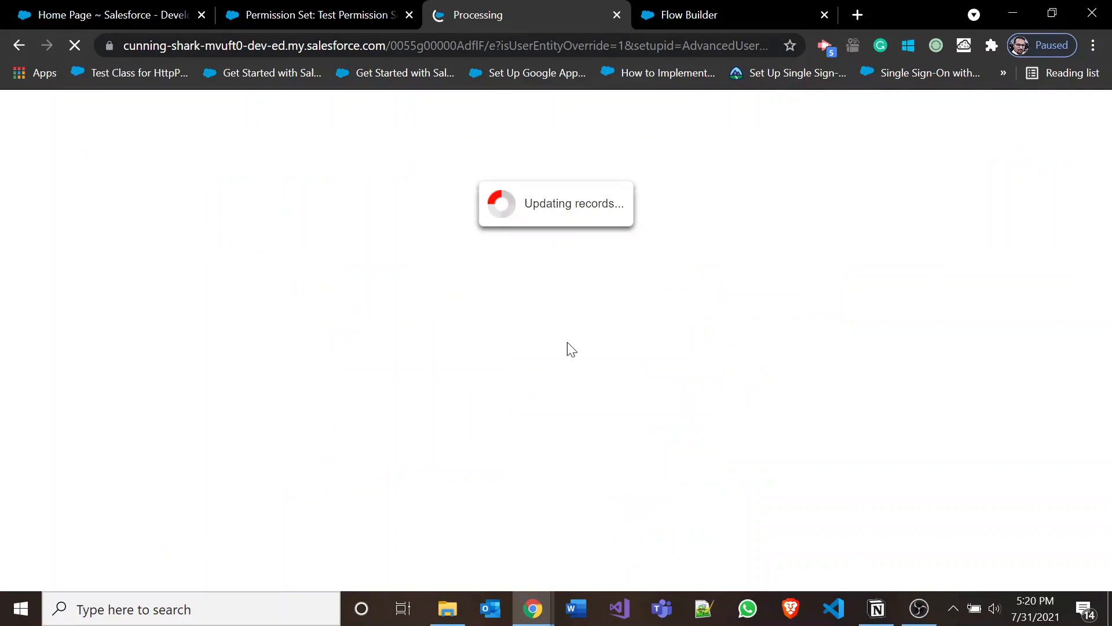
scroll(566, 348, "down", 3)
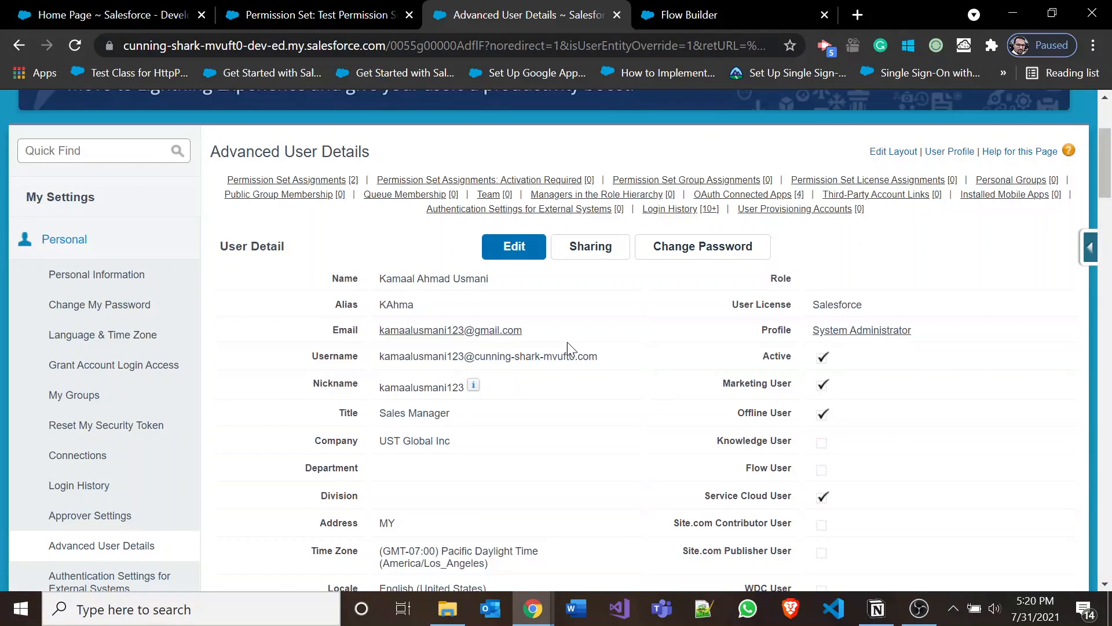
mouse_move(356, 184)
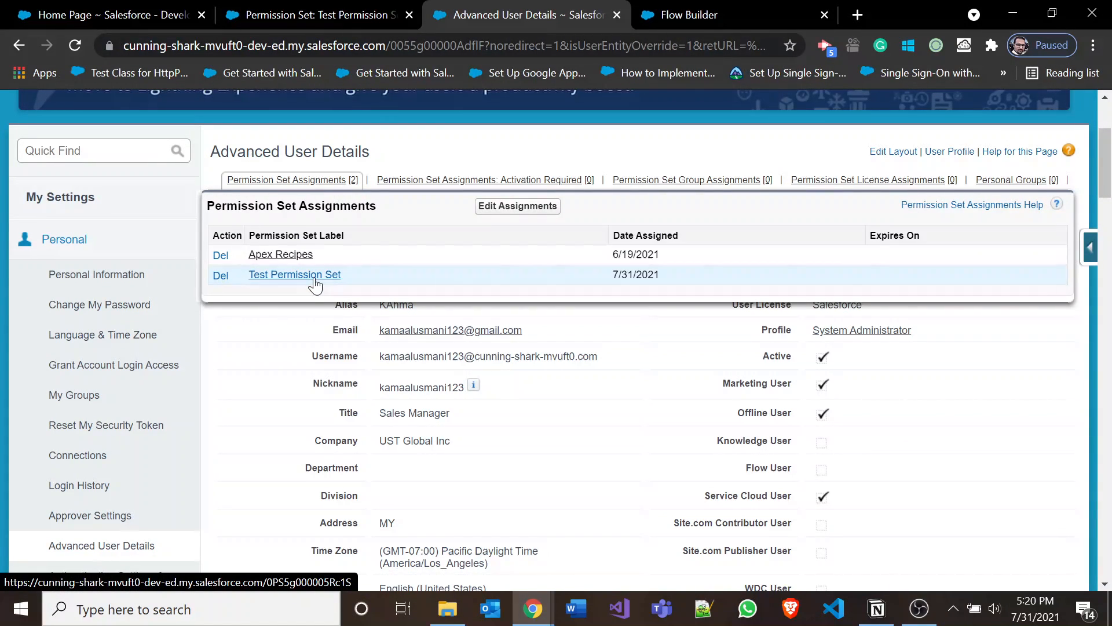
Examine the No outcome conditions of the Check User's Value decision against the user's title and permission set assignments.
left_click(689, 14)
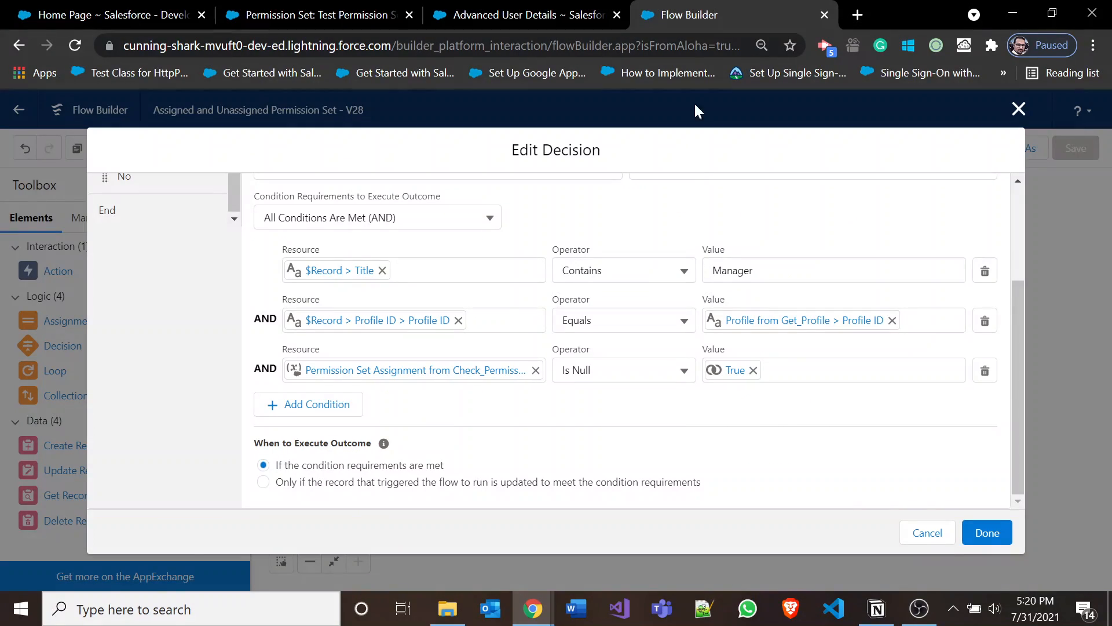
left_click(154, 187)
left_click(561, 8)
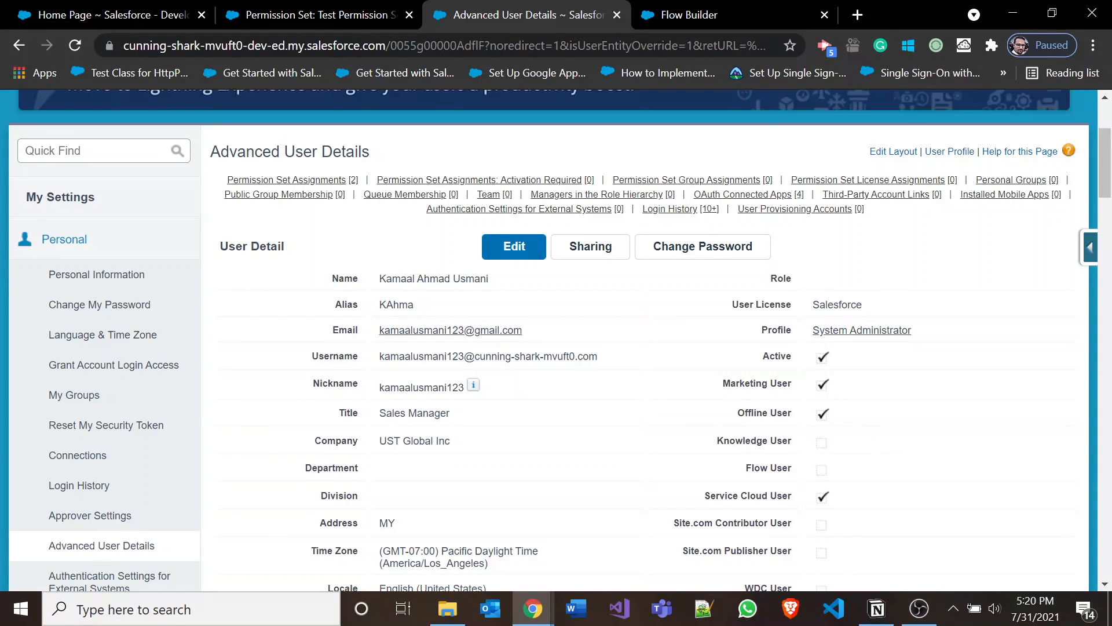
left_click_drag(386, 413, 405, 413)
left_click(489, 422)
mouse_move(311, 191)
left_click(707, 13)
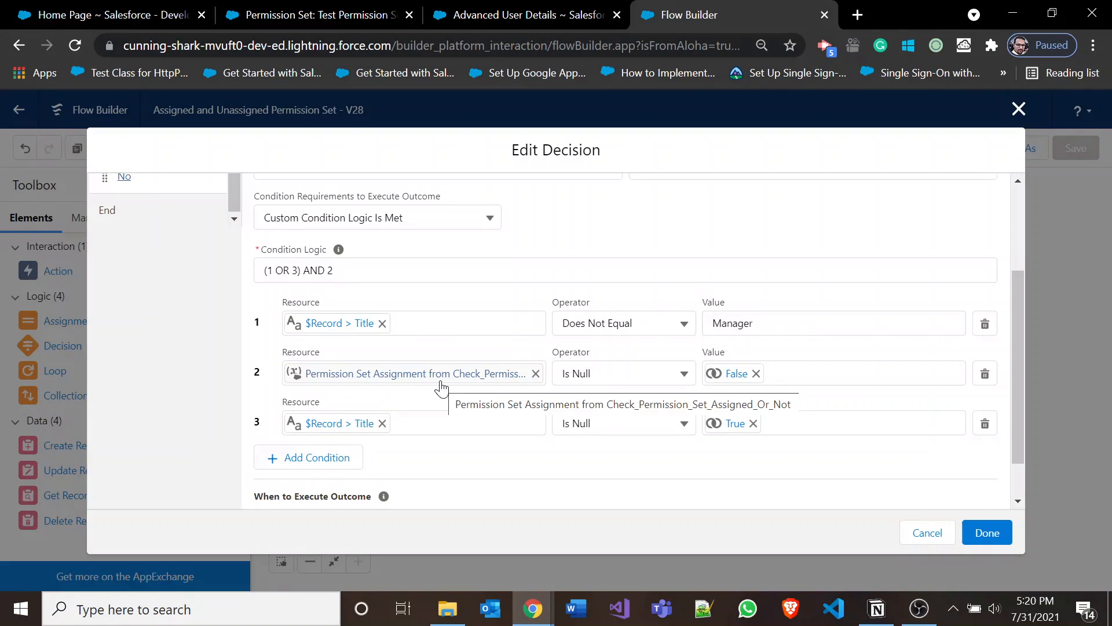
Review the Delete Assignment element and the Check Permission Set Assigned Or Not element that supplies its record, leaving both unchanged.
left_click(926, 532)
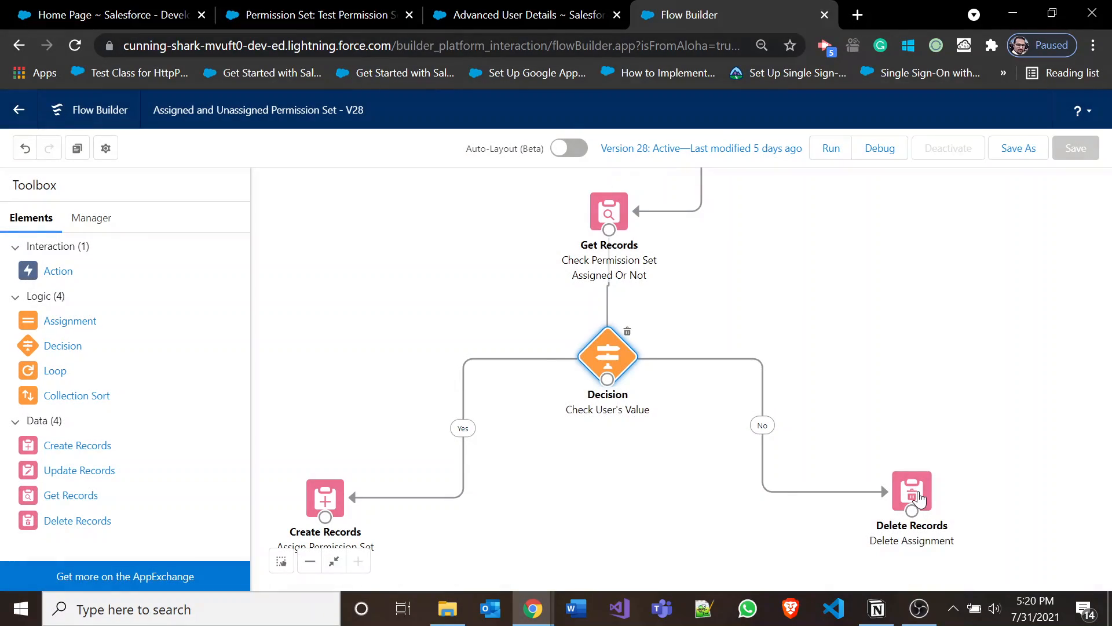
double_click(918, 492)
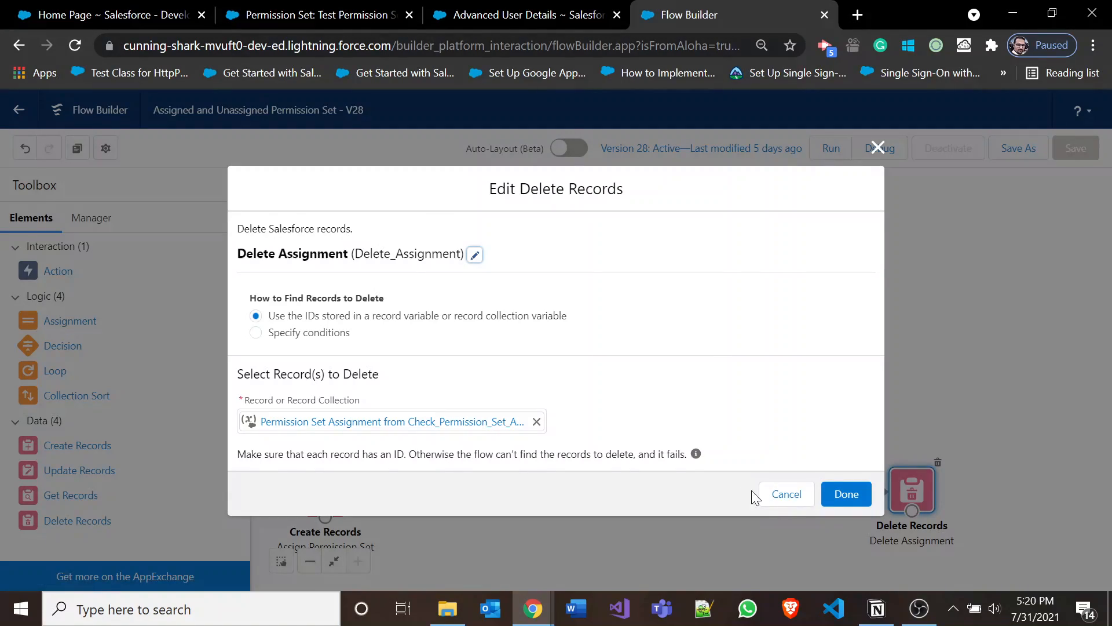
left_click(788, 498)
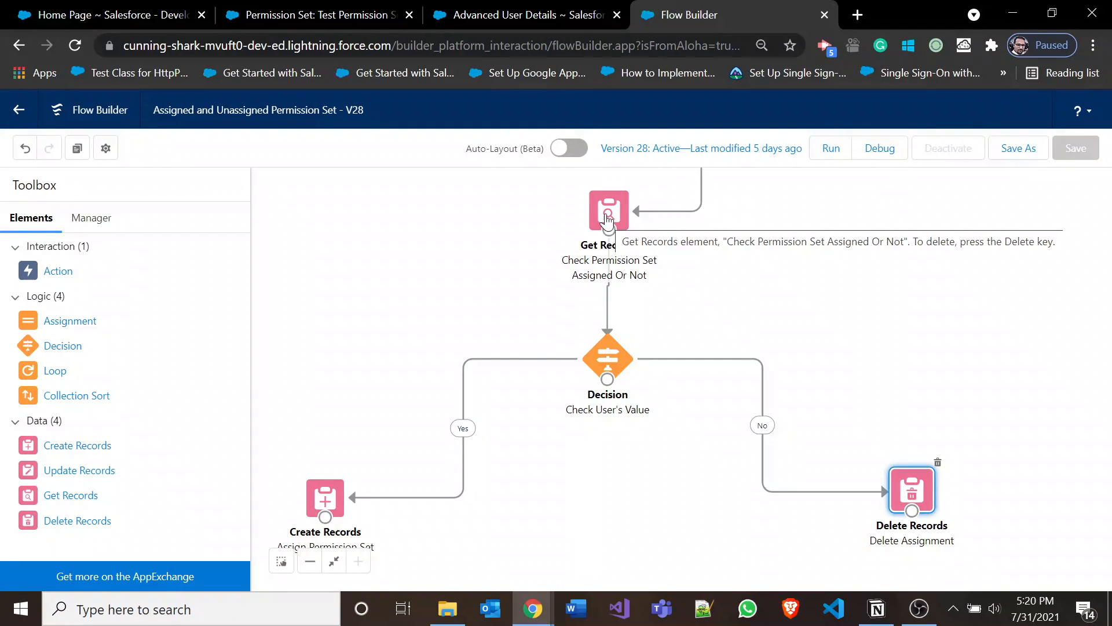
double_click(608, 223)
scroll(617, 371, "down", 5)
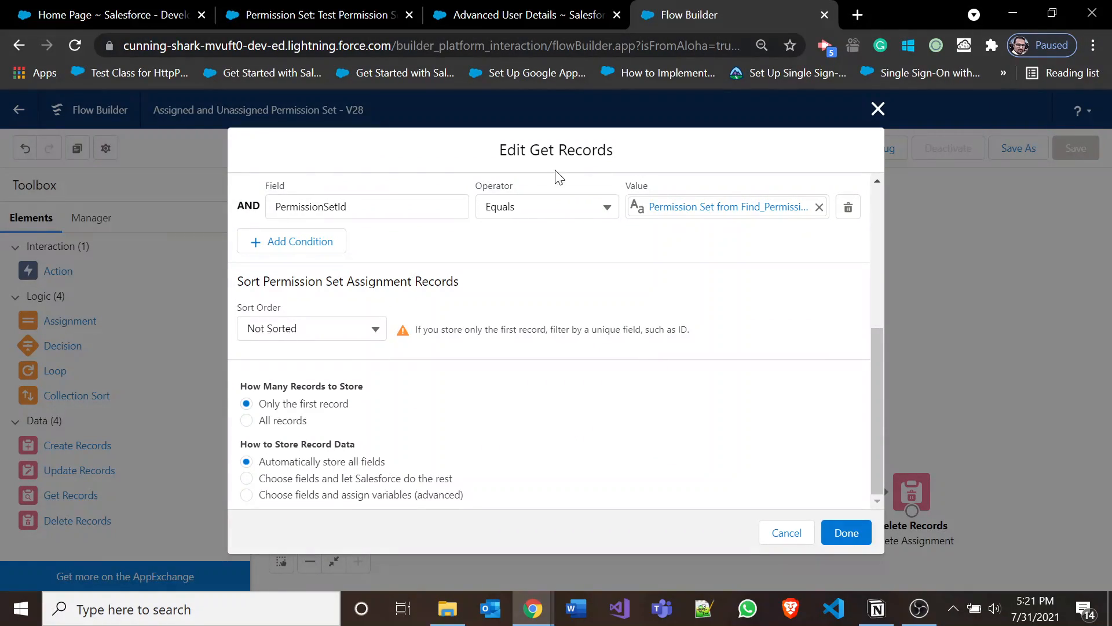
left_click(783, 532)
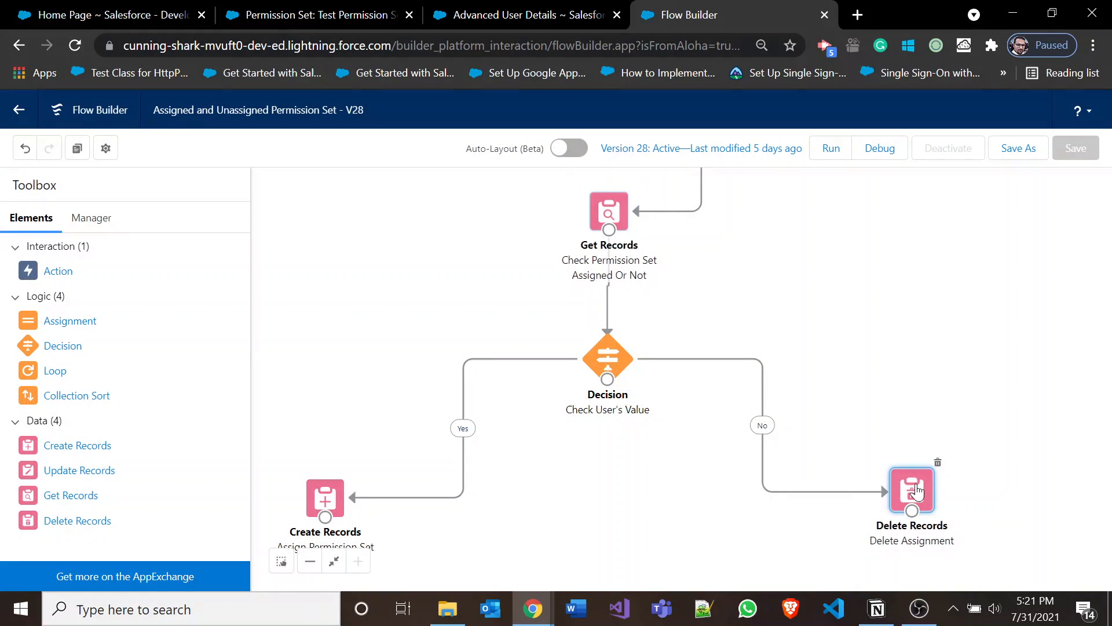
double_click(916, 490)
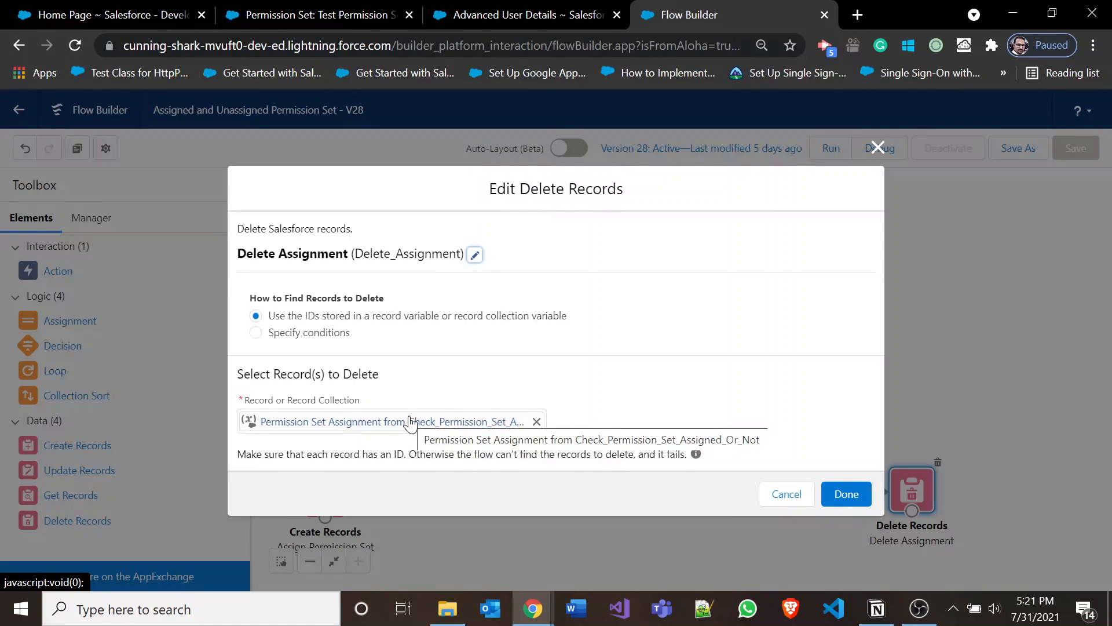
left_click(783, 504)
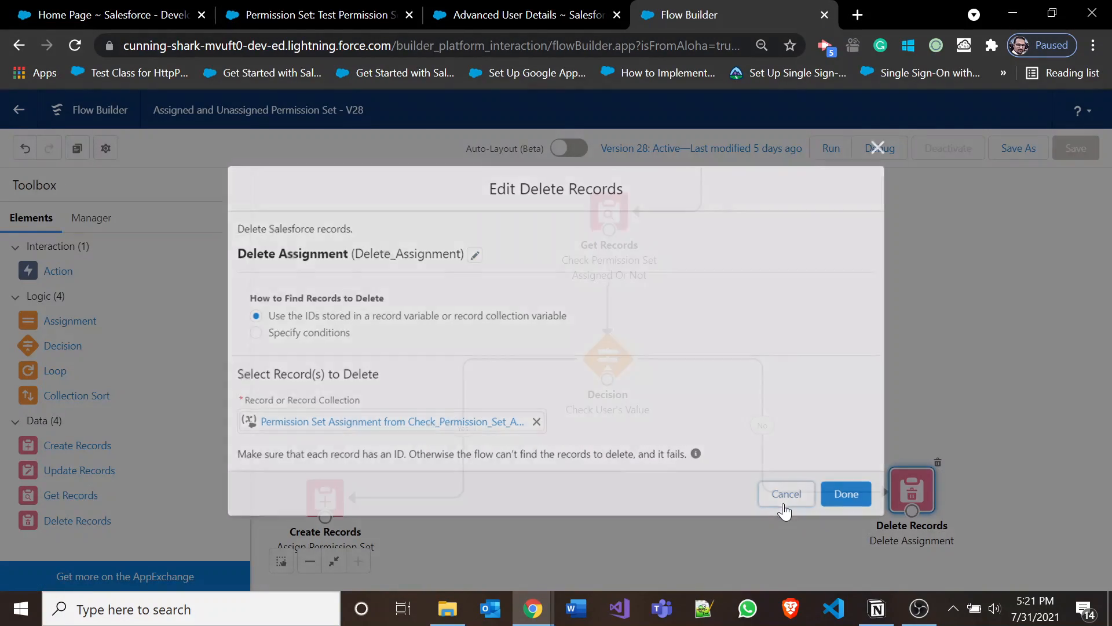
Switch to the user record in Advanced User Details, set the title to Sales, save it and check its permission set assignments.
left_click(533, 12)
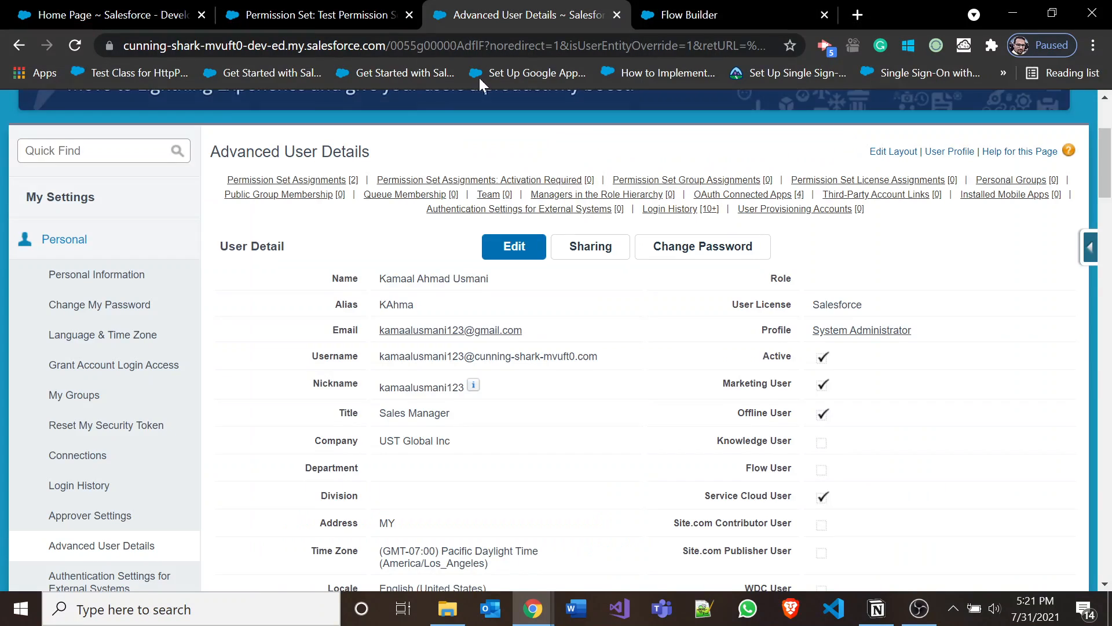
left_click(520, 235)
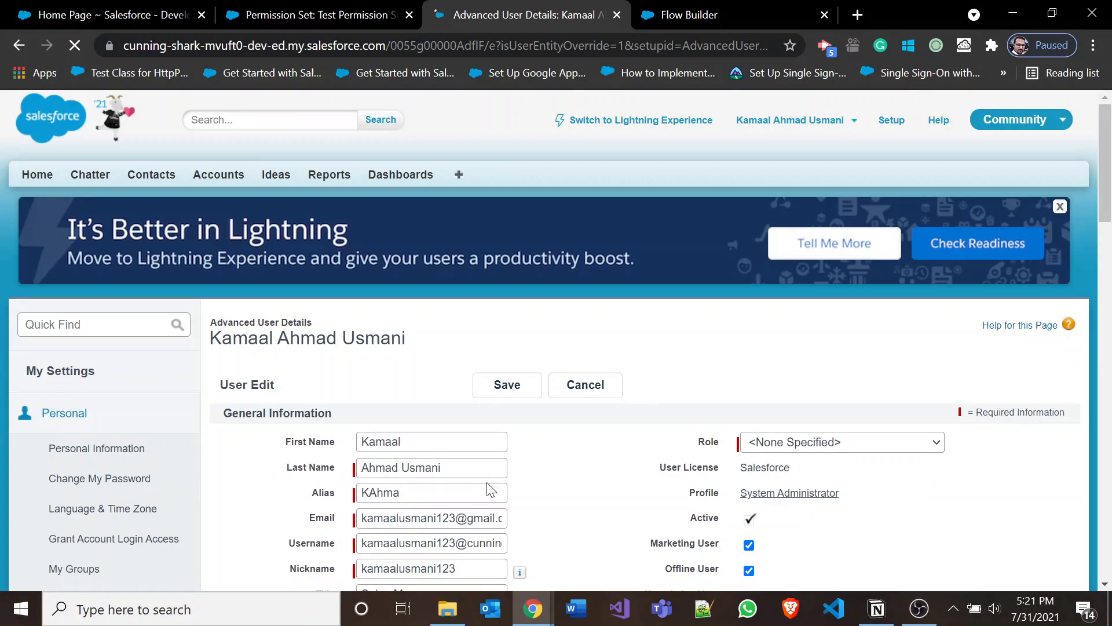
scroll(499, 469, "down", 5)
left_click(461, 334)
key("BackSpace")
key("BackSpace")
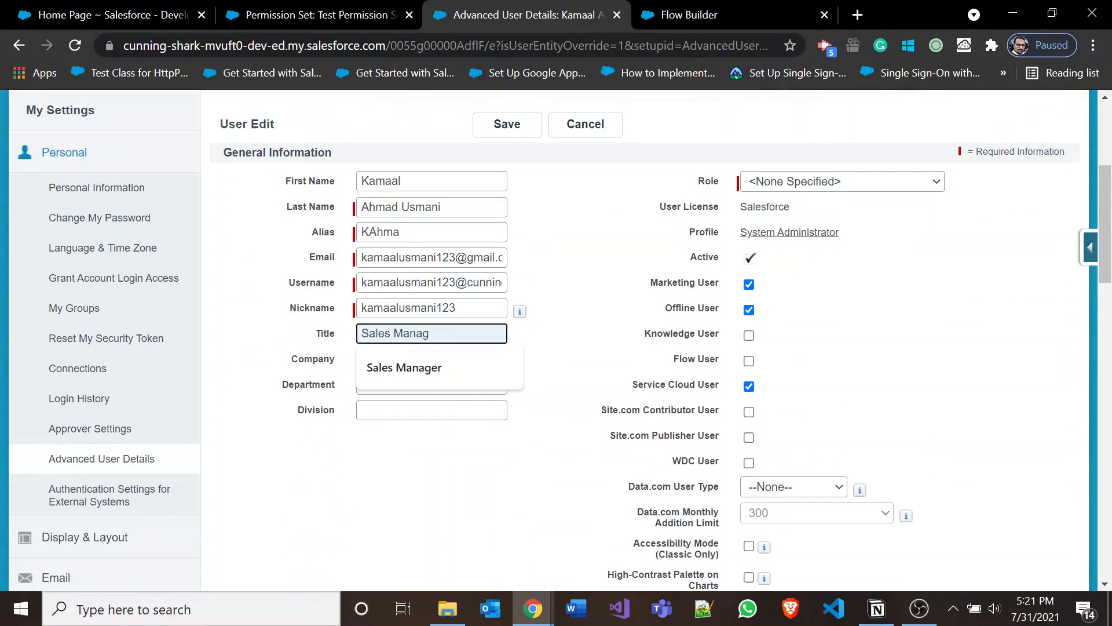
key("BackSpace")
key("BackSpace")
key("BackSpace")
key("BackSpace")
left_click(506, 123)
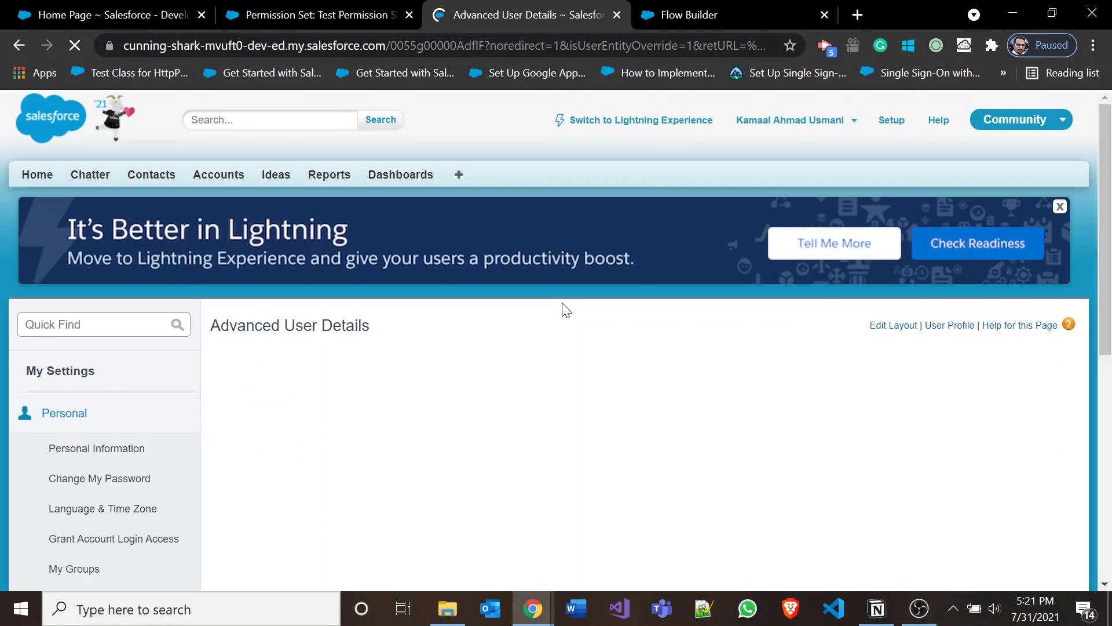
mouse_move(345, 360)
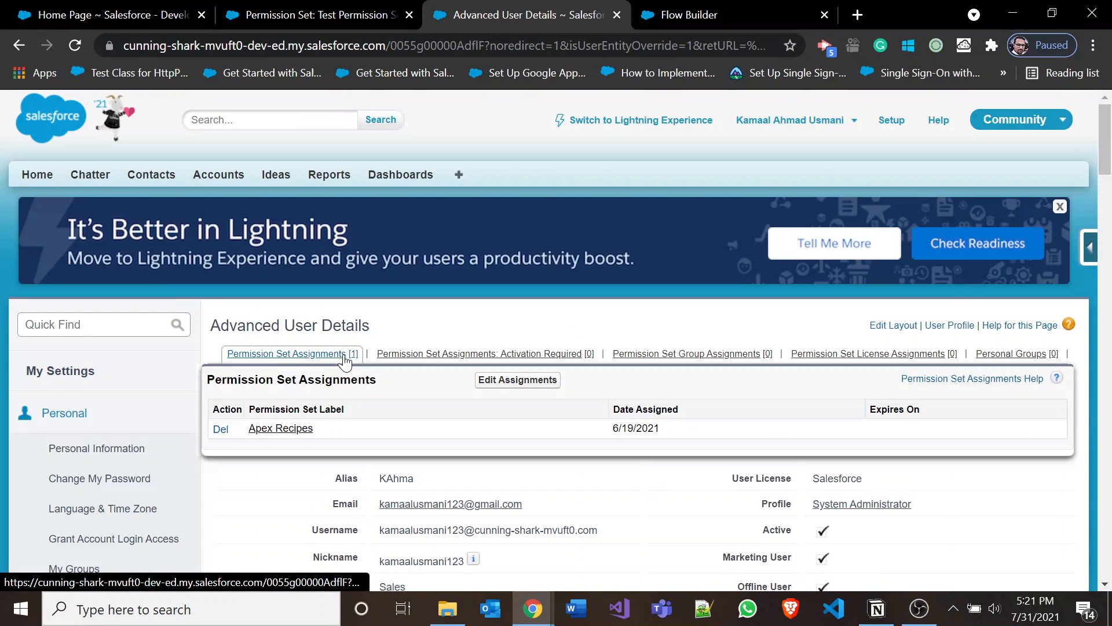
Set the user's title back to Sales Manager, save the record and check the permission set assignments again.
scroll(524, 311, "down", 1)
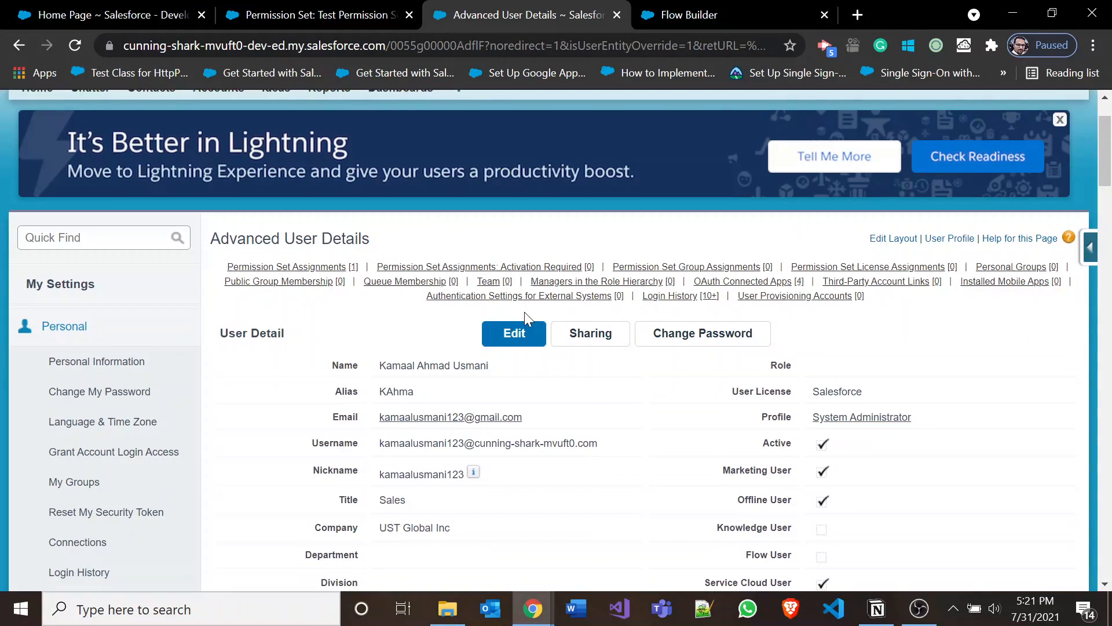
left_click(514, 338)
scroll(557, 448, "down", 5)
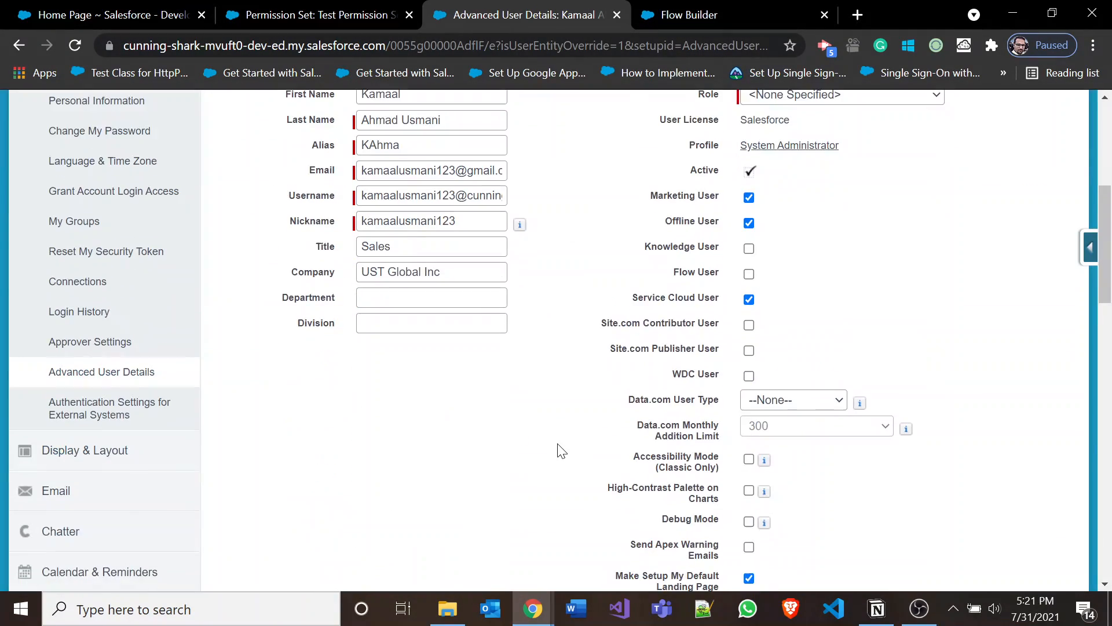
left_click(431, 246)
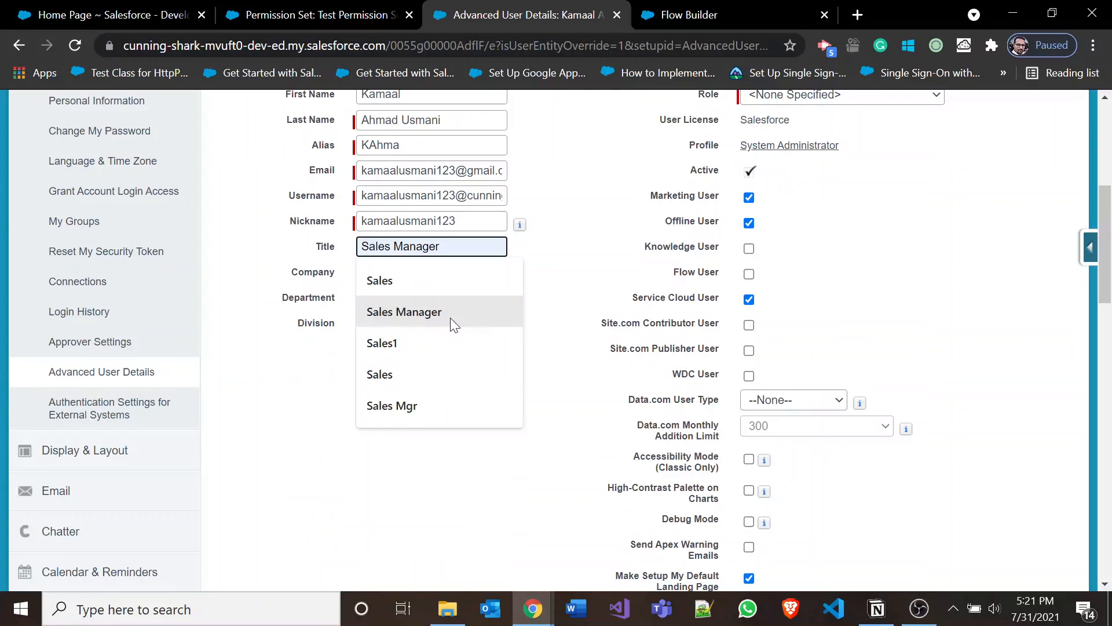
left_click(450, 318)
scroll(528, 352, "up", 6)
left_click(514, 391)
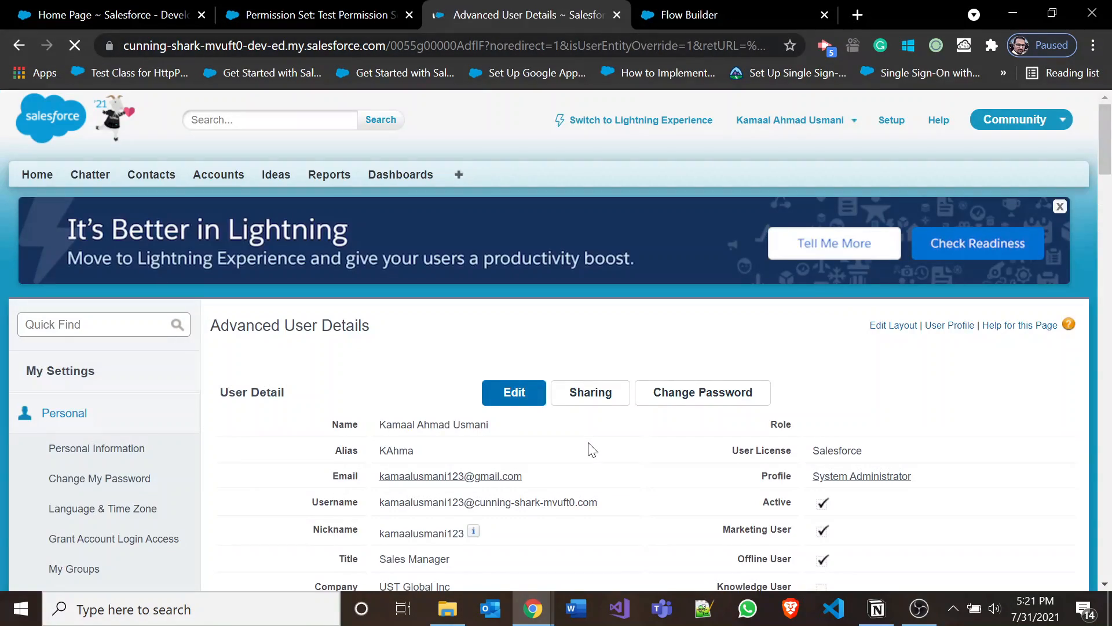
scroll(574, 428, "down", 3)
mouse_move(347, 186)
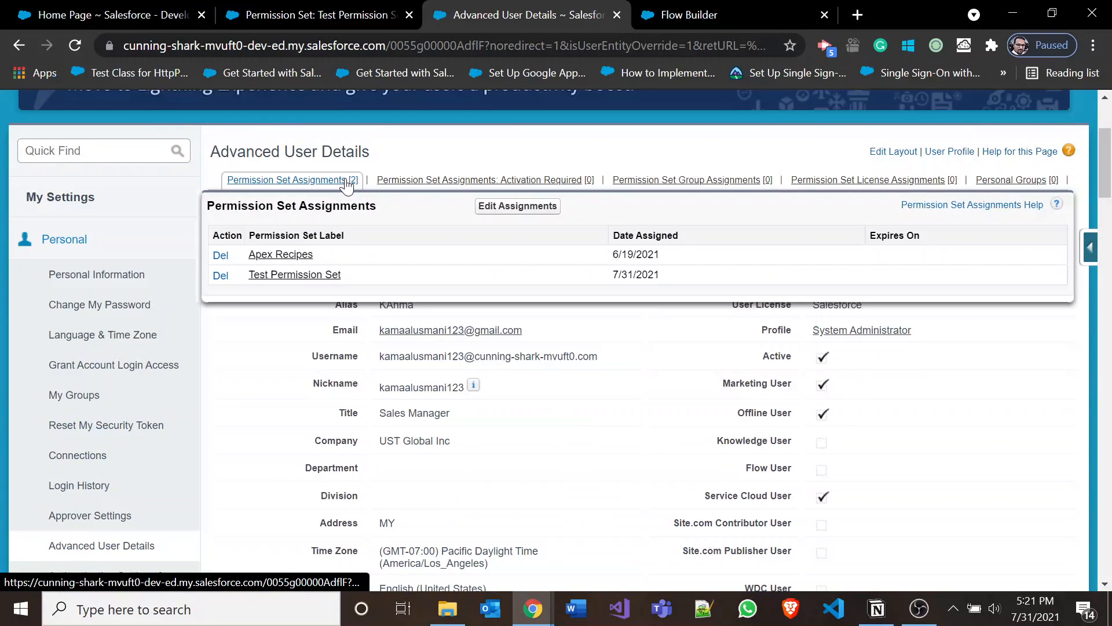
Clear the user's title completely, save the record and check its permission set assignments against the empty title.
left_click(518, 255)
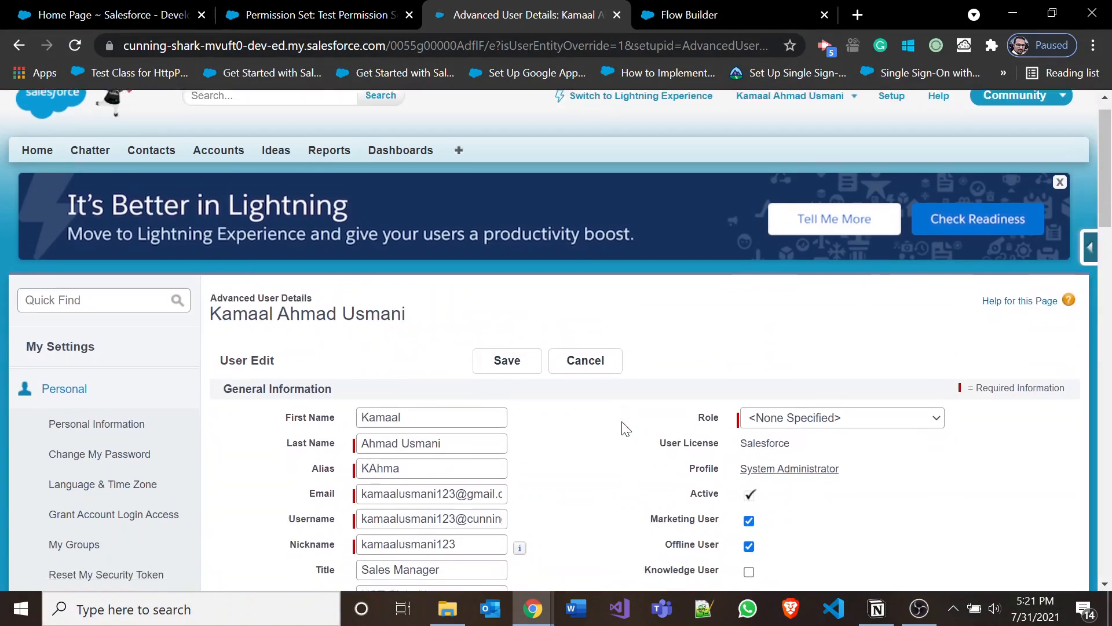
scroll(621, 422, "down", 4)
left_click_drag(498, 333, 341, 333)
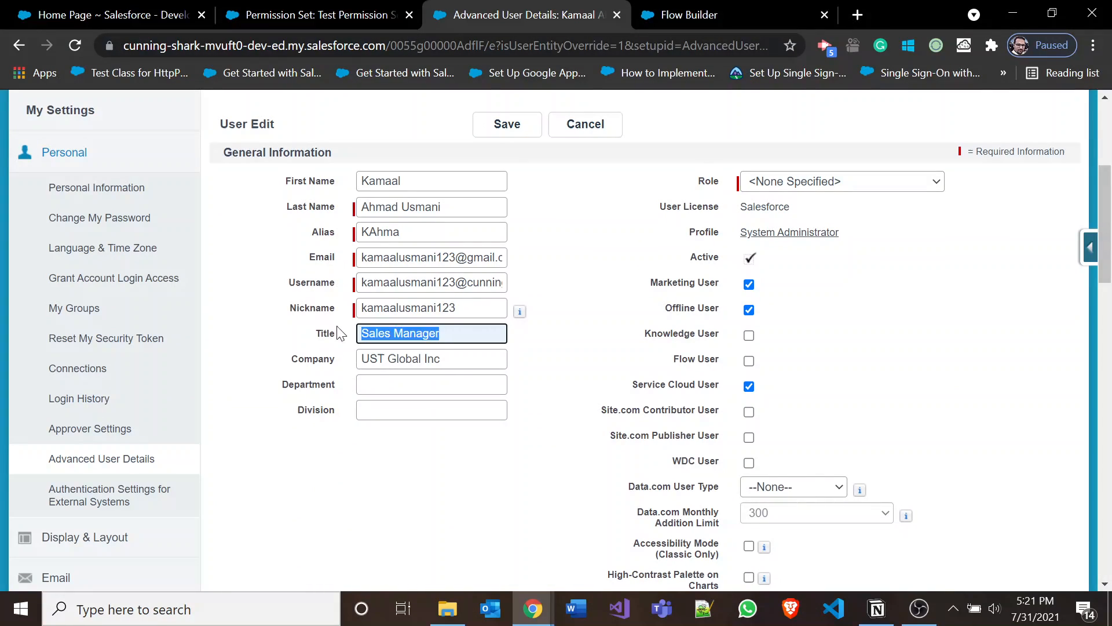
key("BackSpace")
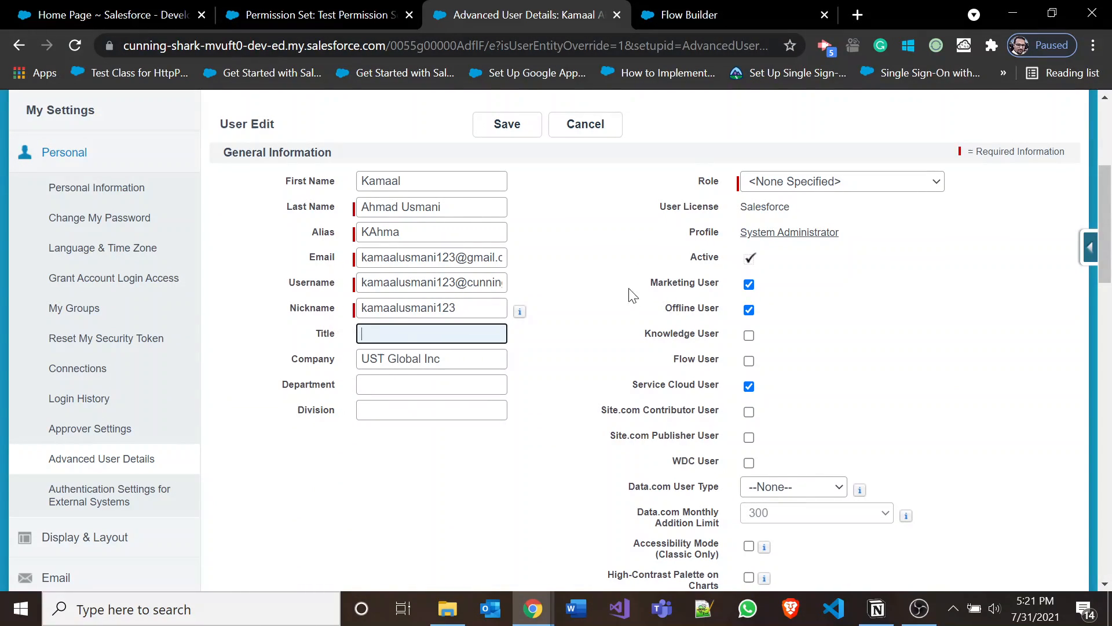
left_click(596, 274)
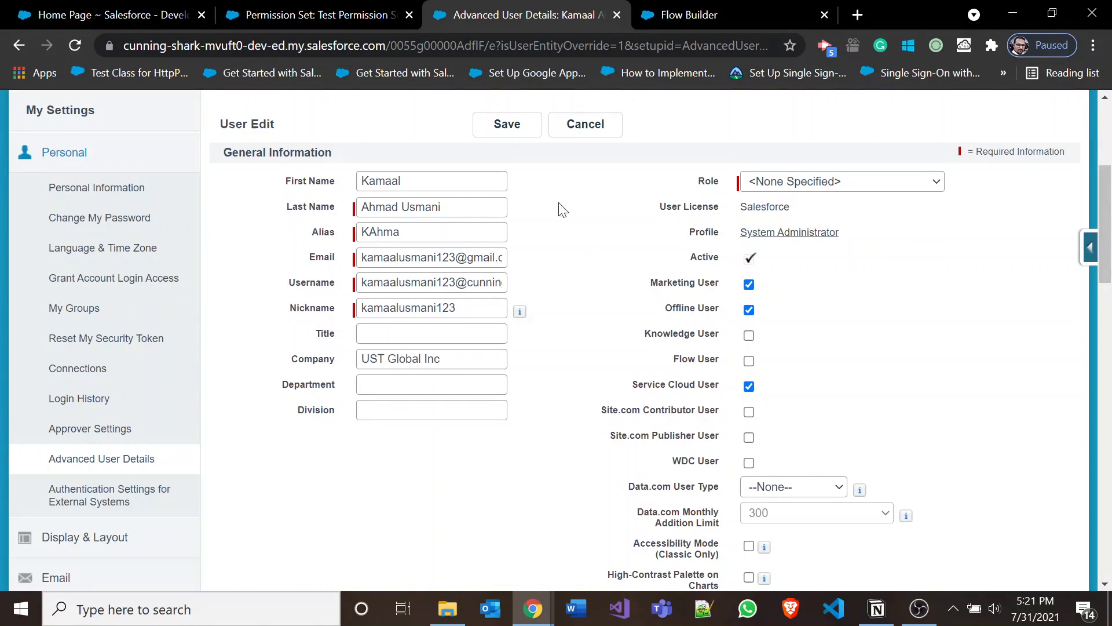
left_click(509, 126)
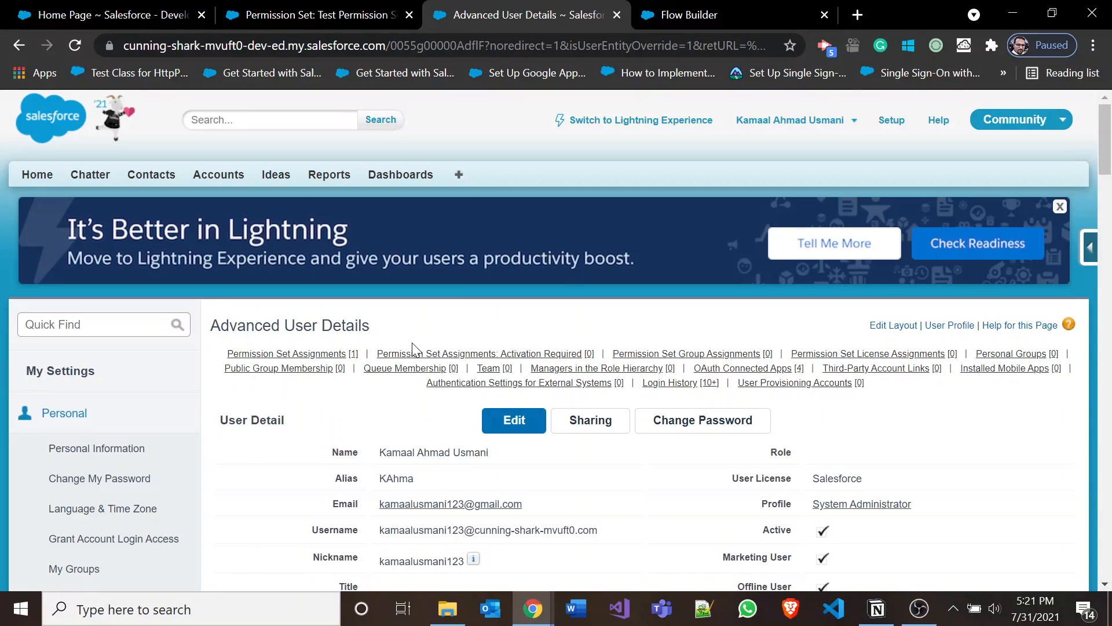
mouse_move(340, 360)
mouse_move(663, 388)
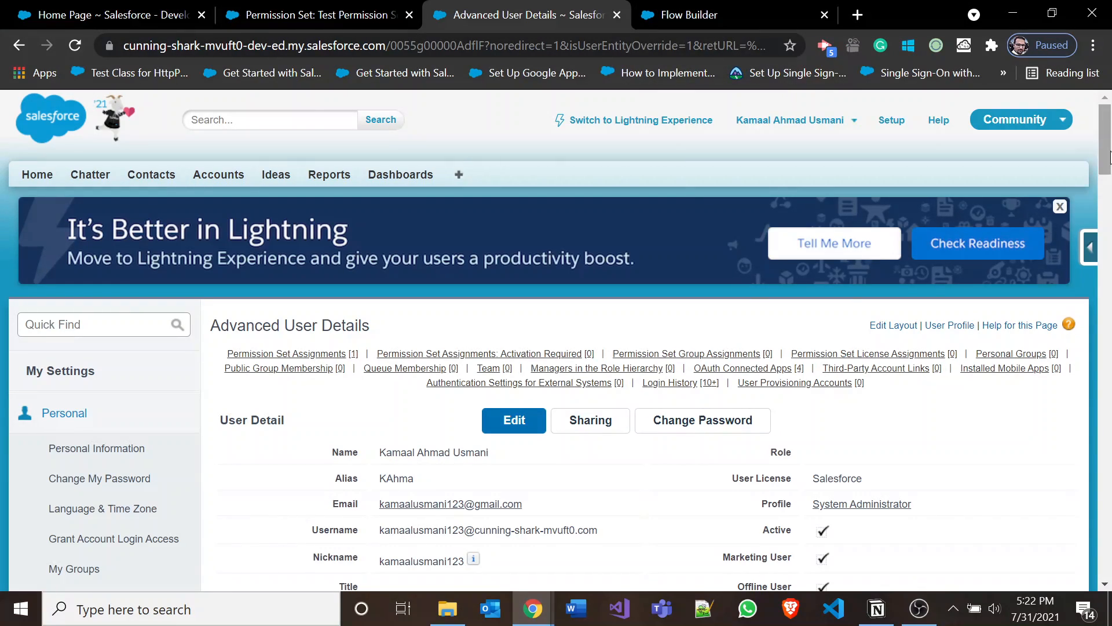
scroll(1110, 180, "down", 2)
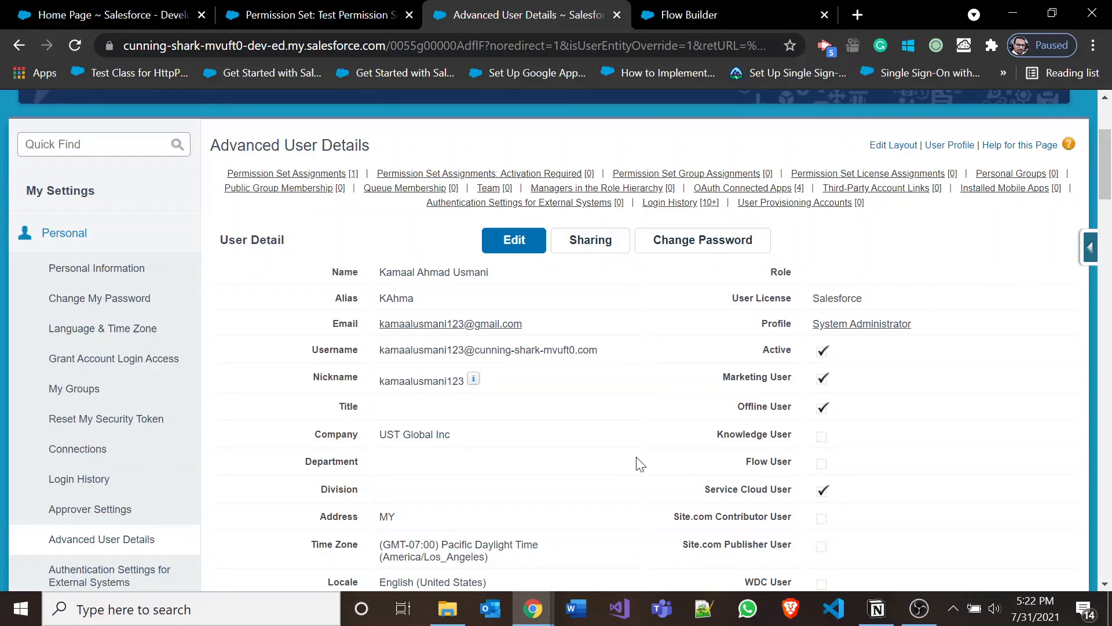
Return to the flow and look over its beginning, from the start element through the Check Profile Exist decision.
left_click(720, 8)
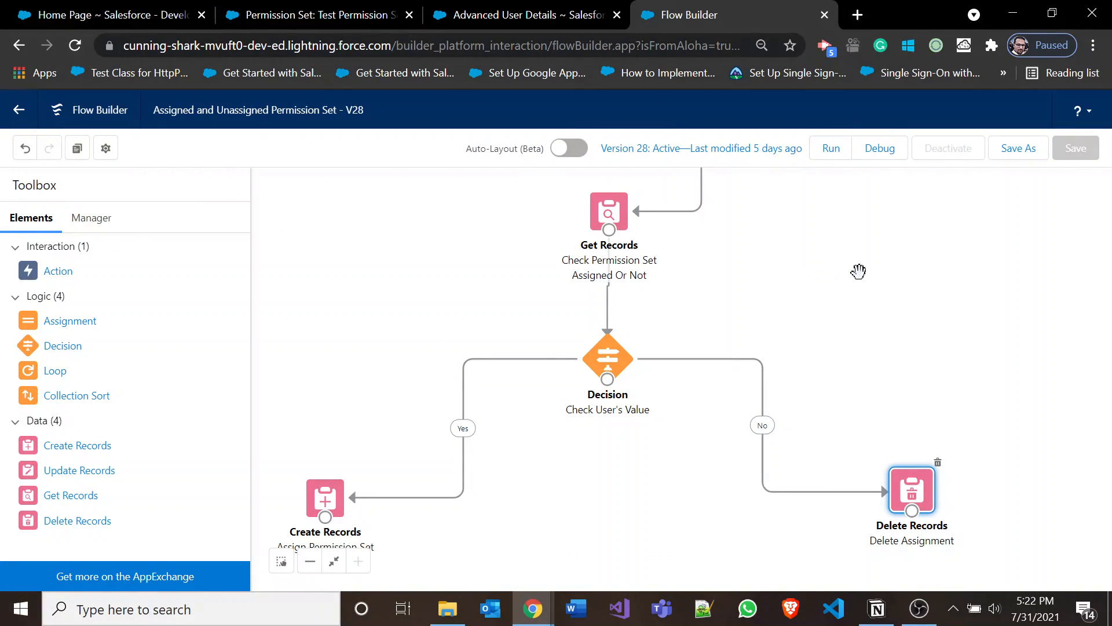
left_click(853, 250)
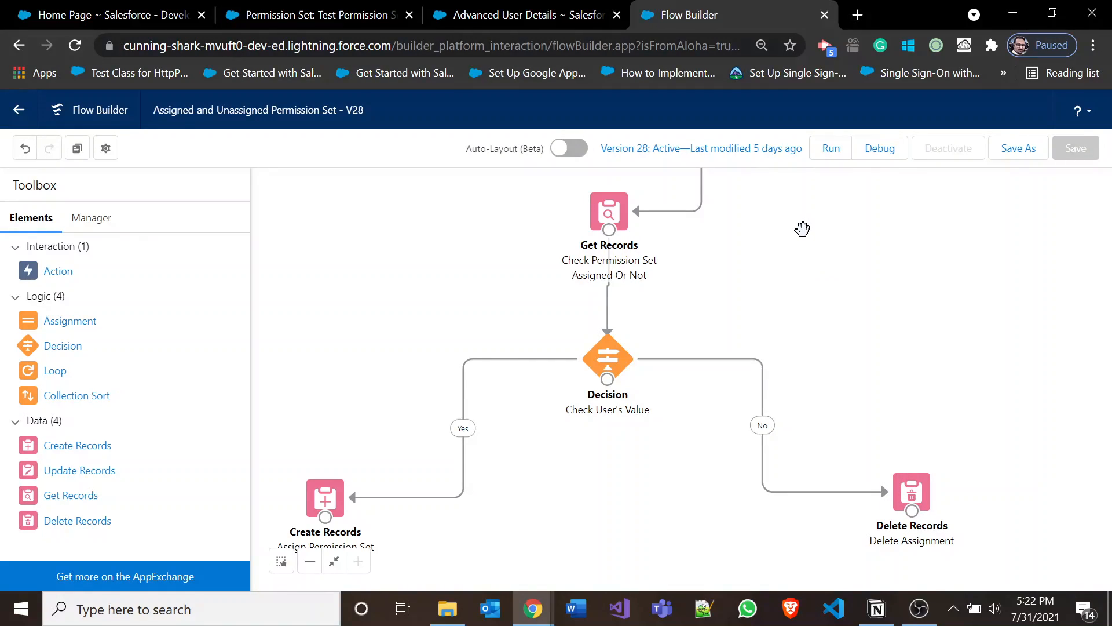
left_click_drag(803, 229, 844, 514)
left_click_drag(842, 221, 772, 253)
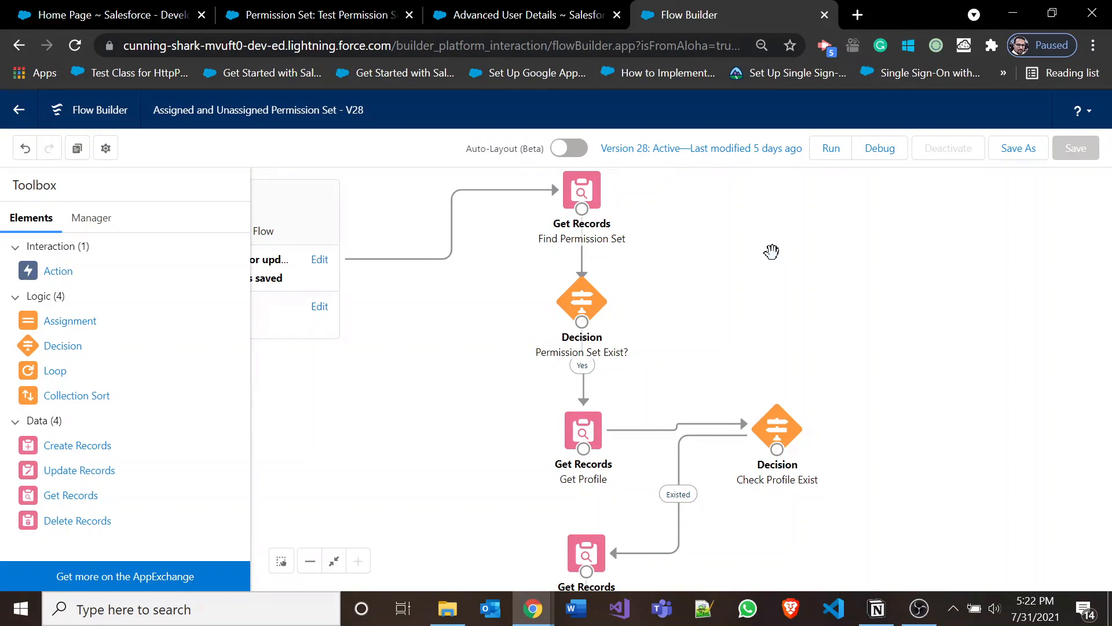